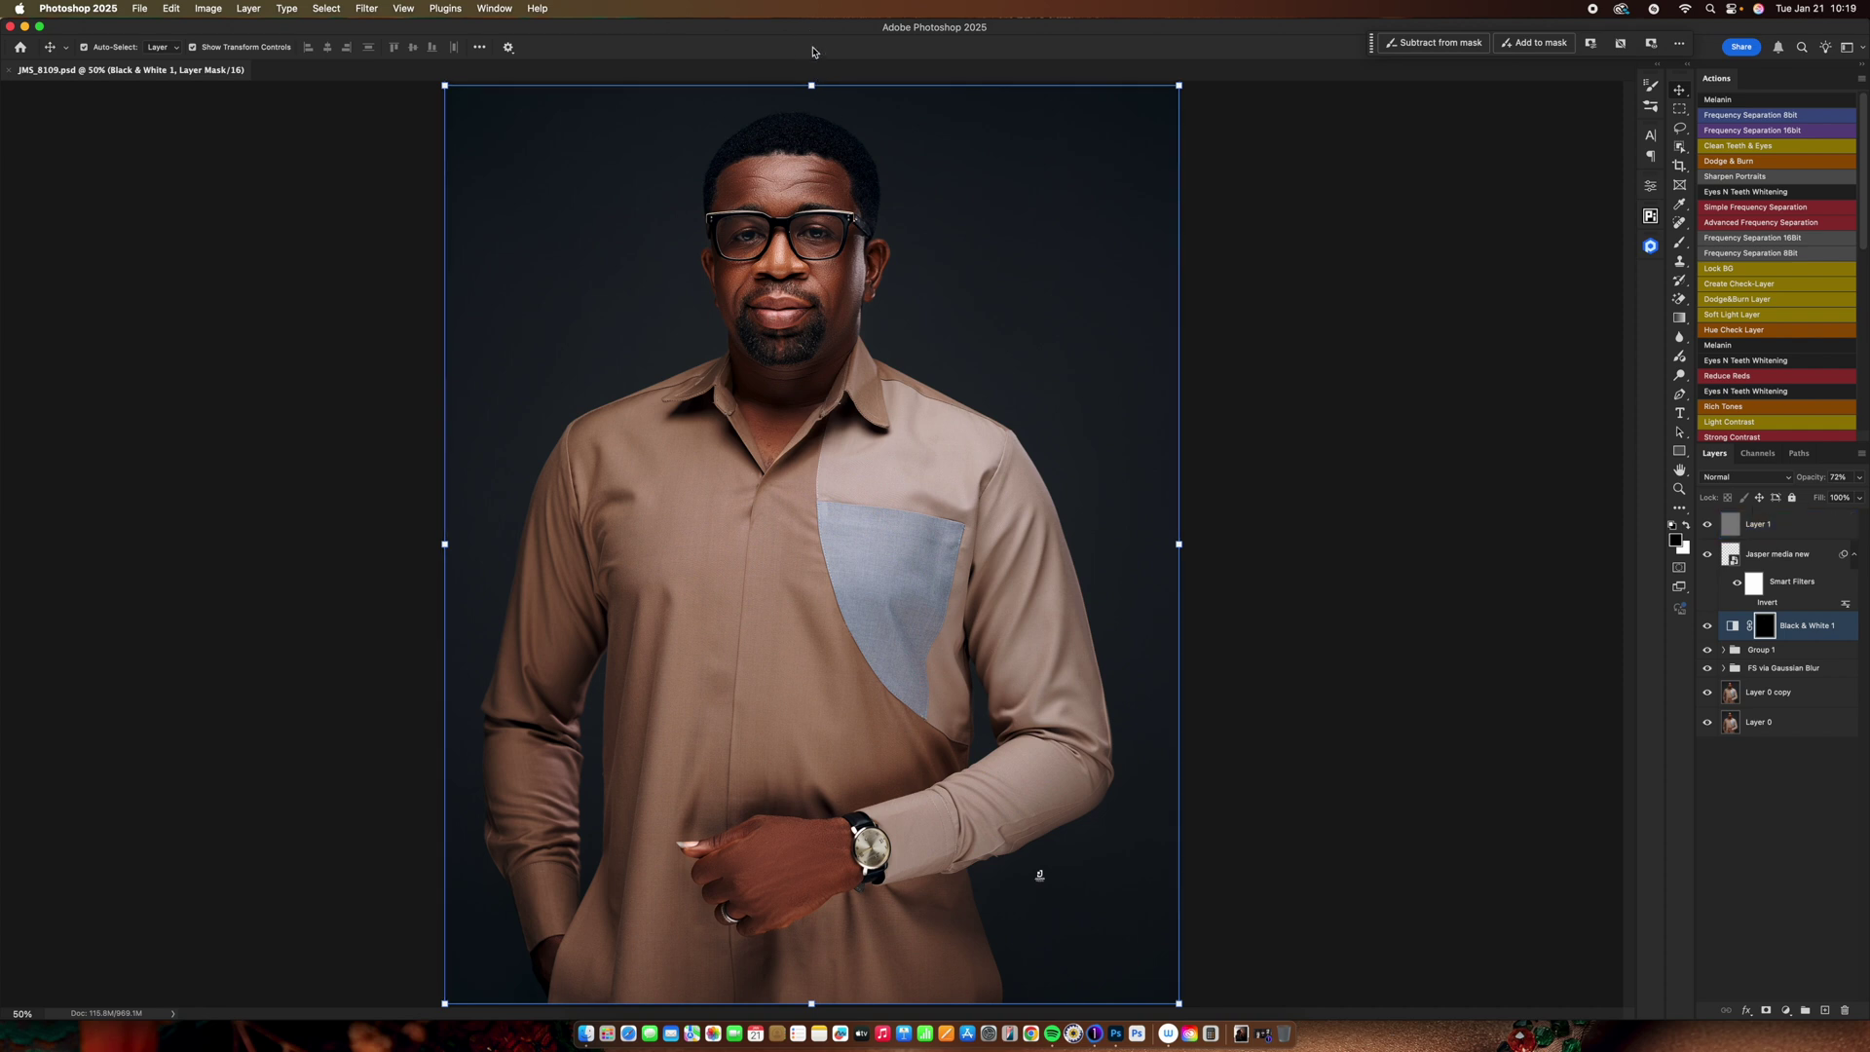
Toggle Layer 1's selection and check the Window menu, leaving everything unchanged.
{"action": "left_click", "coordinate": [1750, 525], "text": "super"}
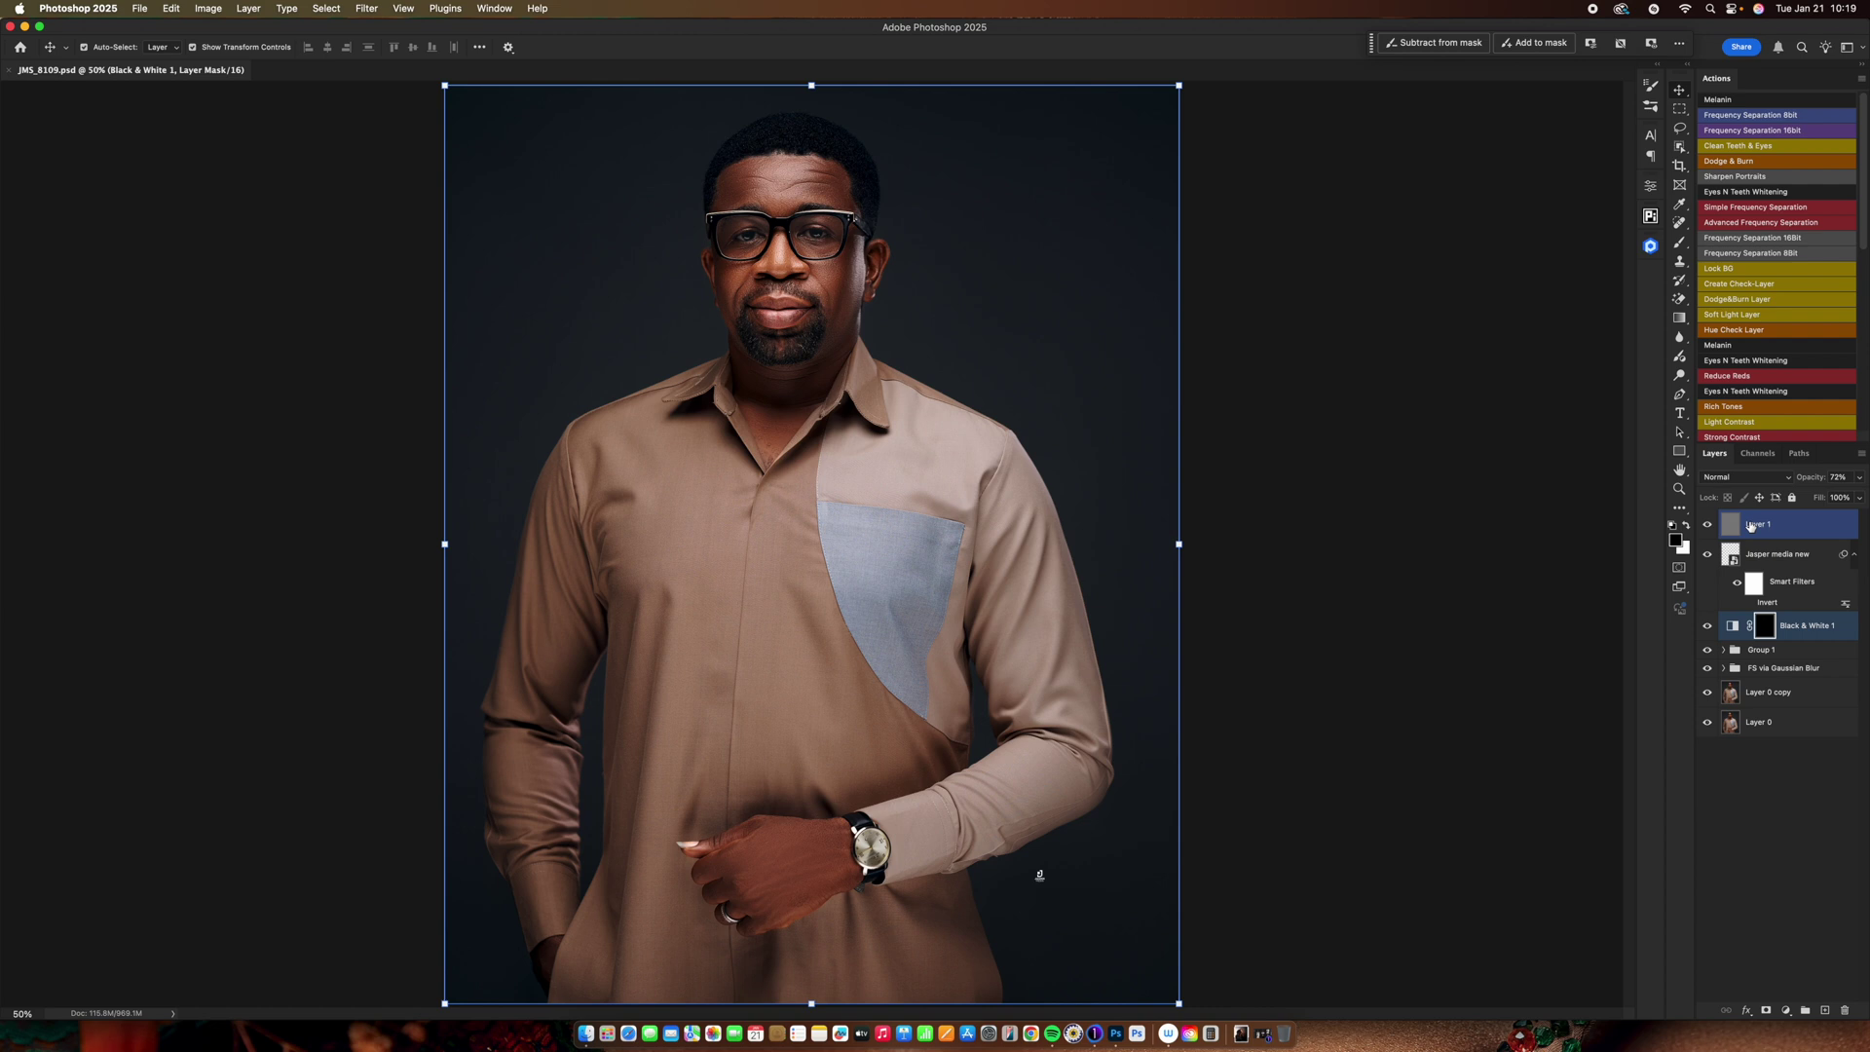
{"action": "left_click", "coordinate": [1750, 526], "text": "super"}
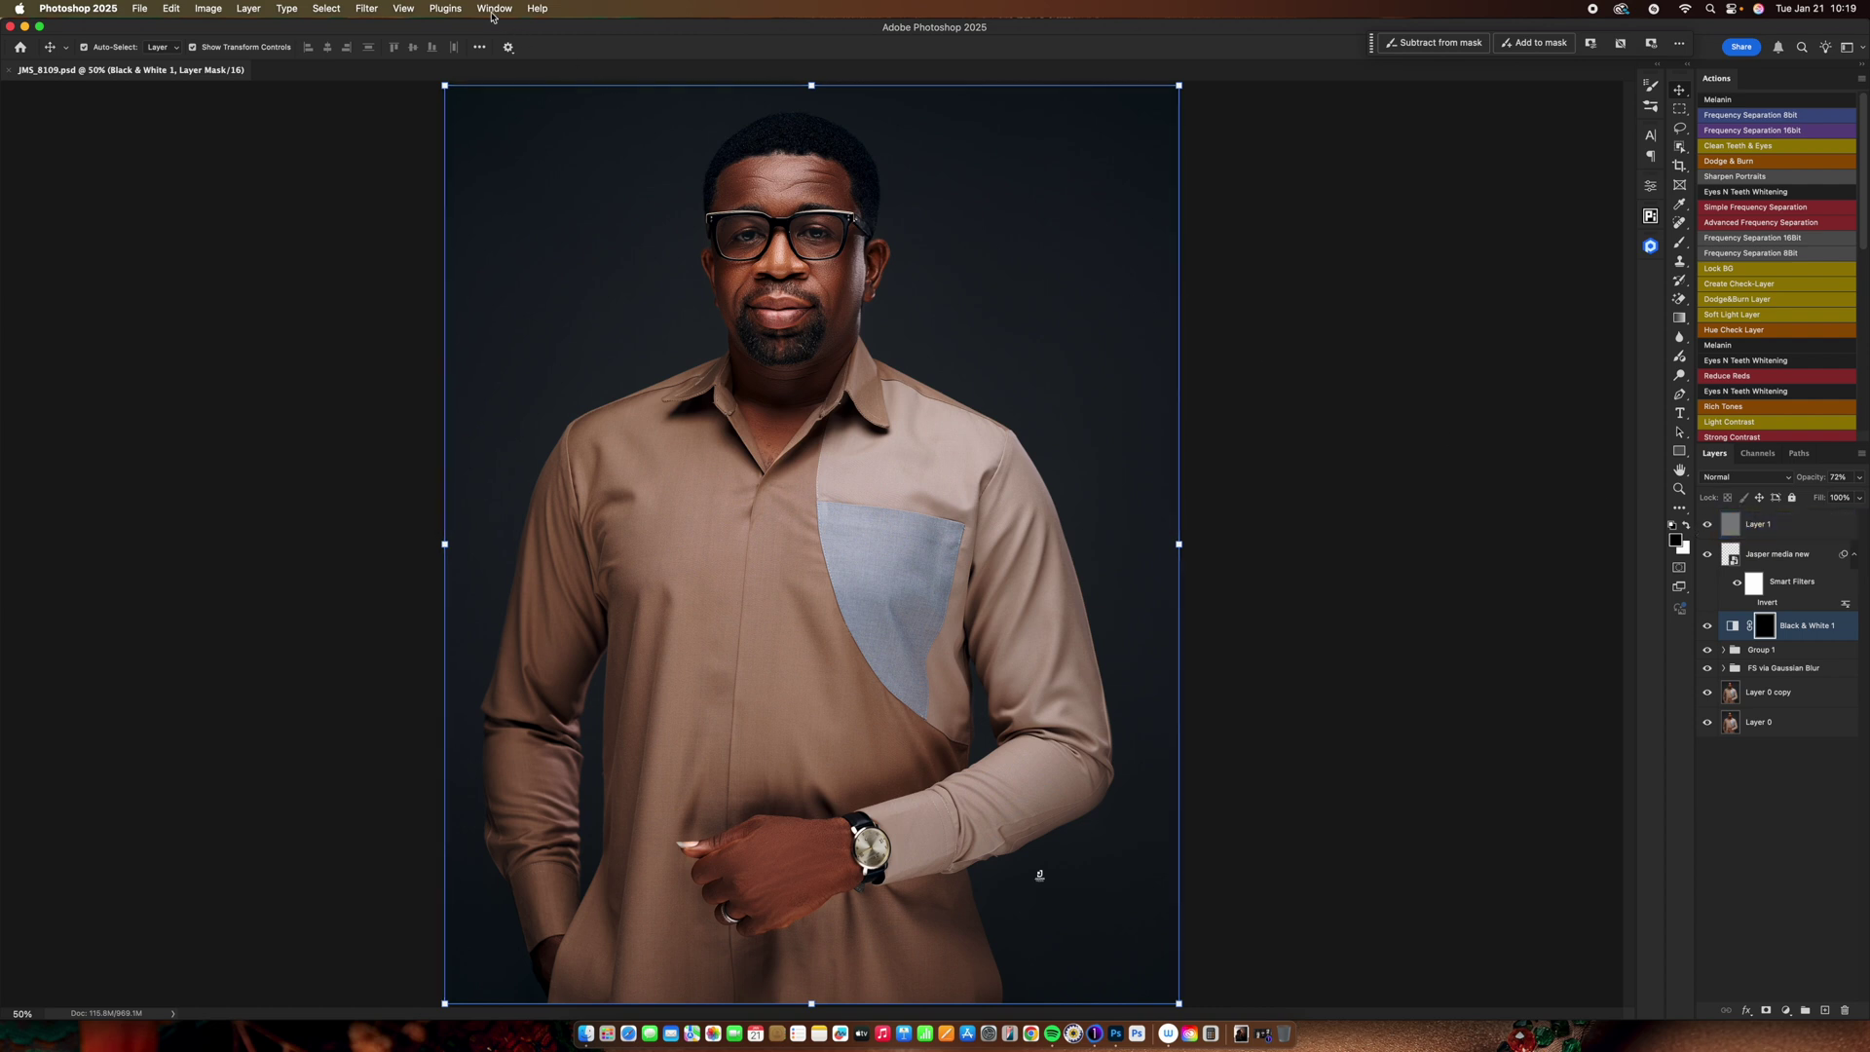
{"action": "left_click", "coordinate": [493, 12]}
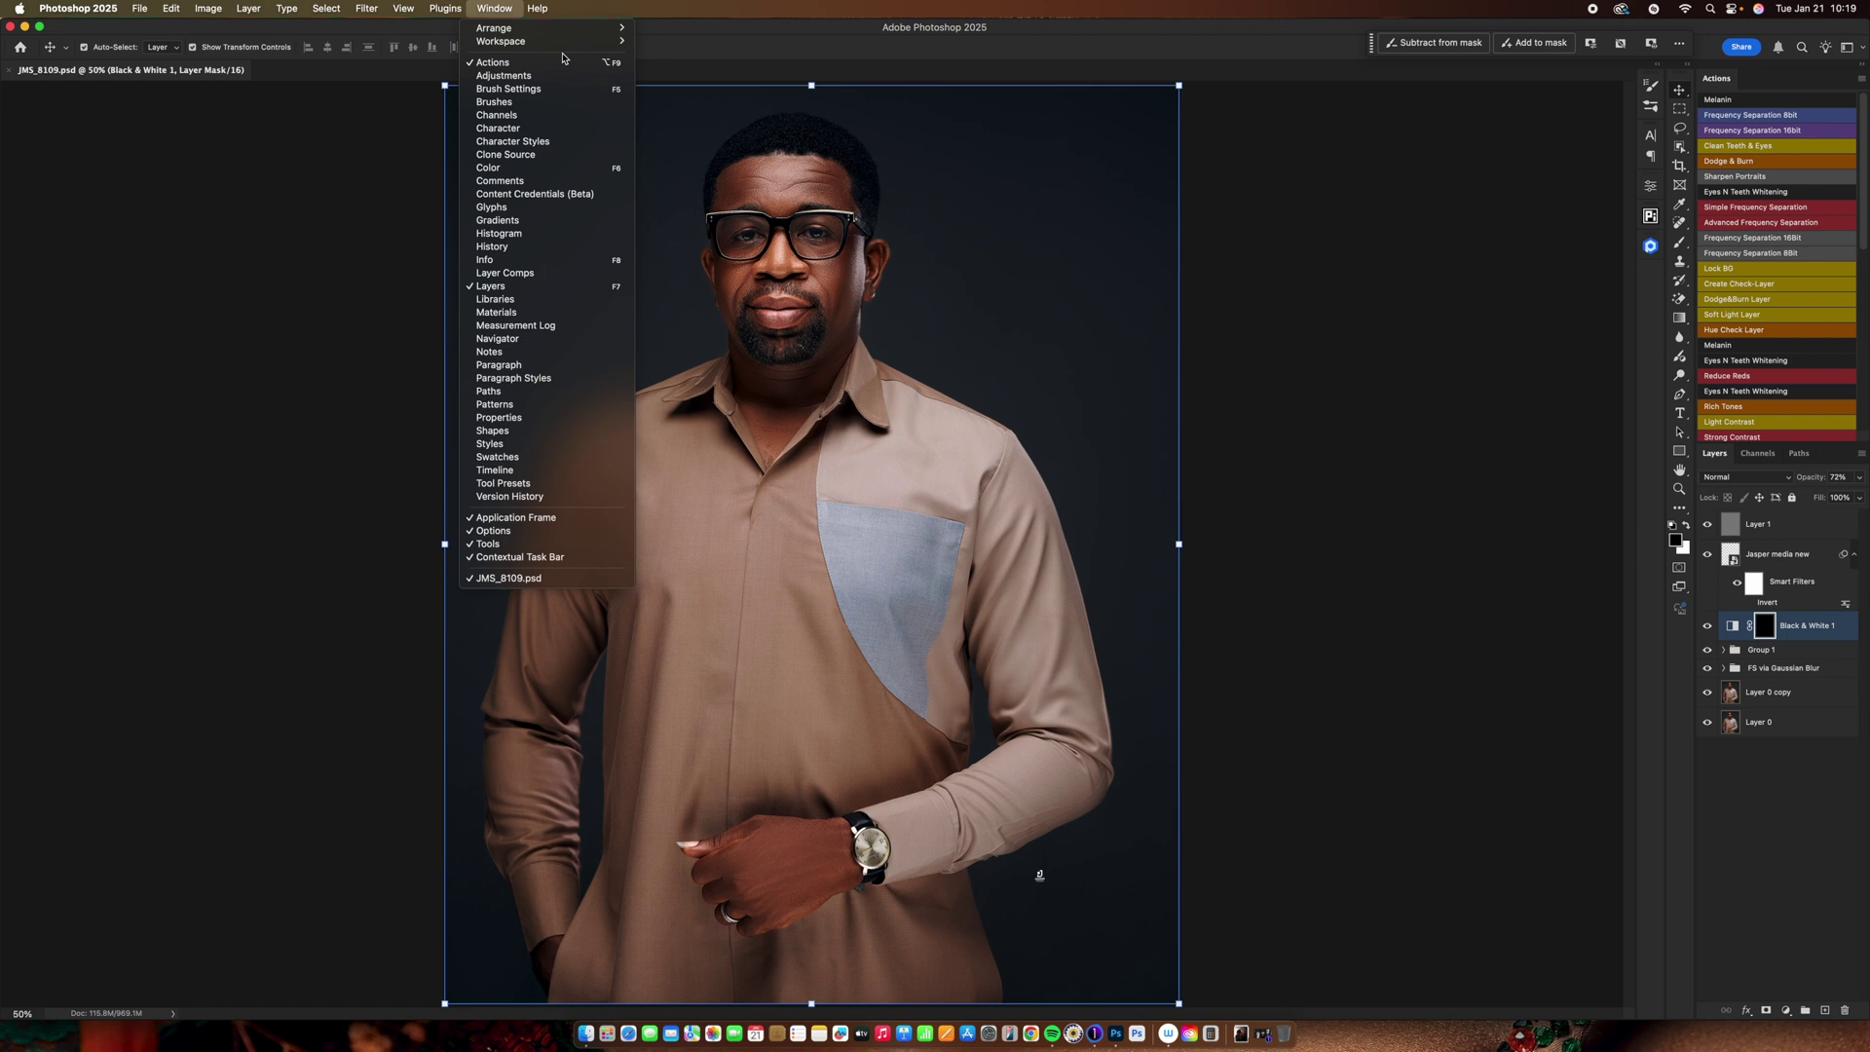
{"action": "left_click", "coordinate": [743, 55]}
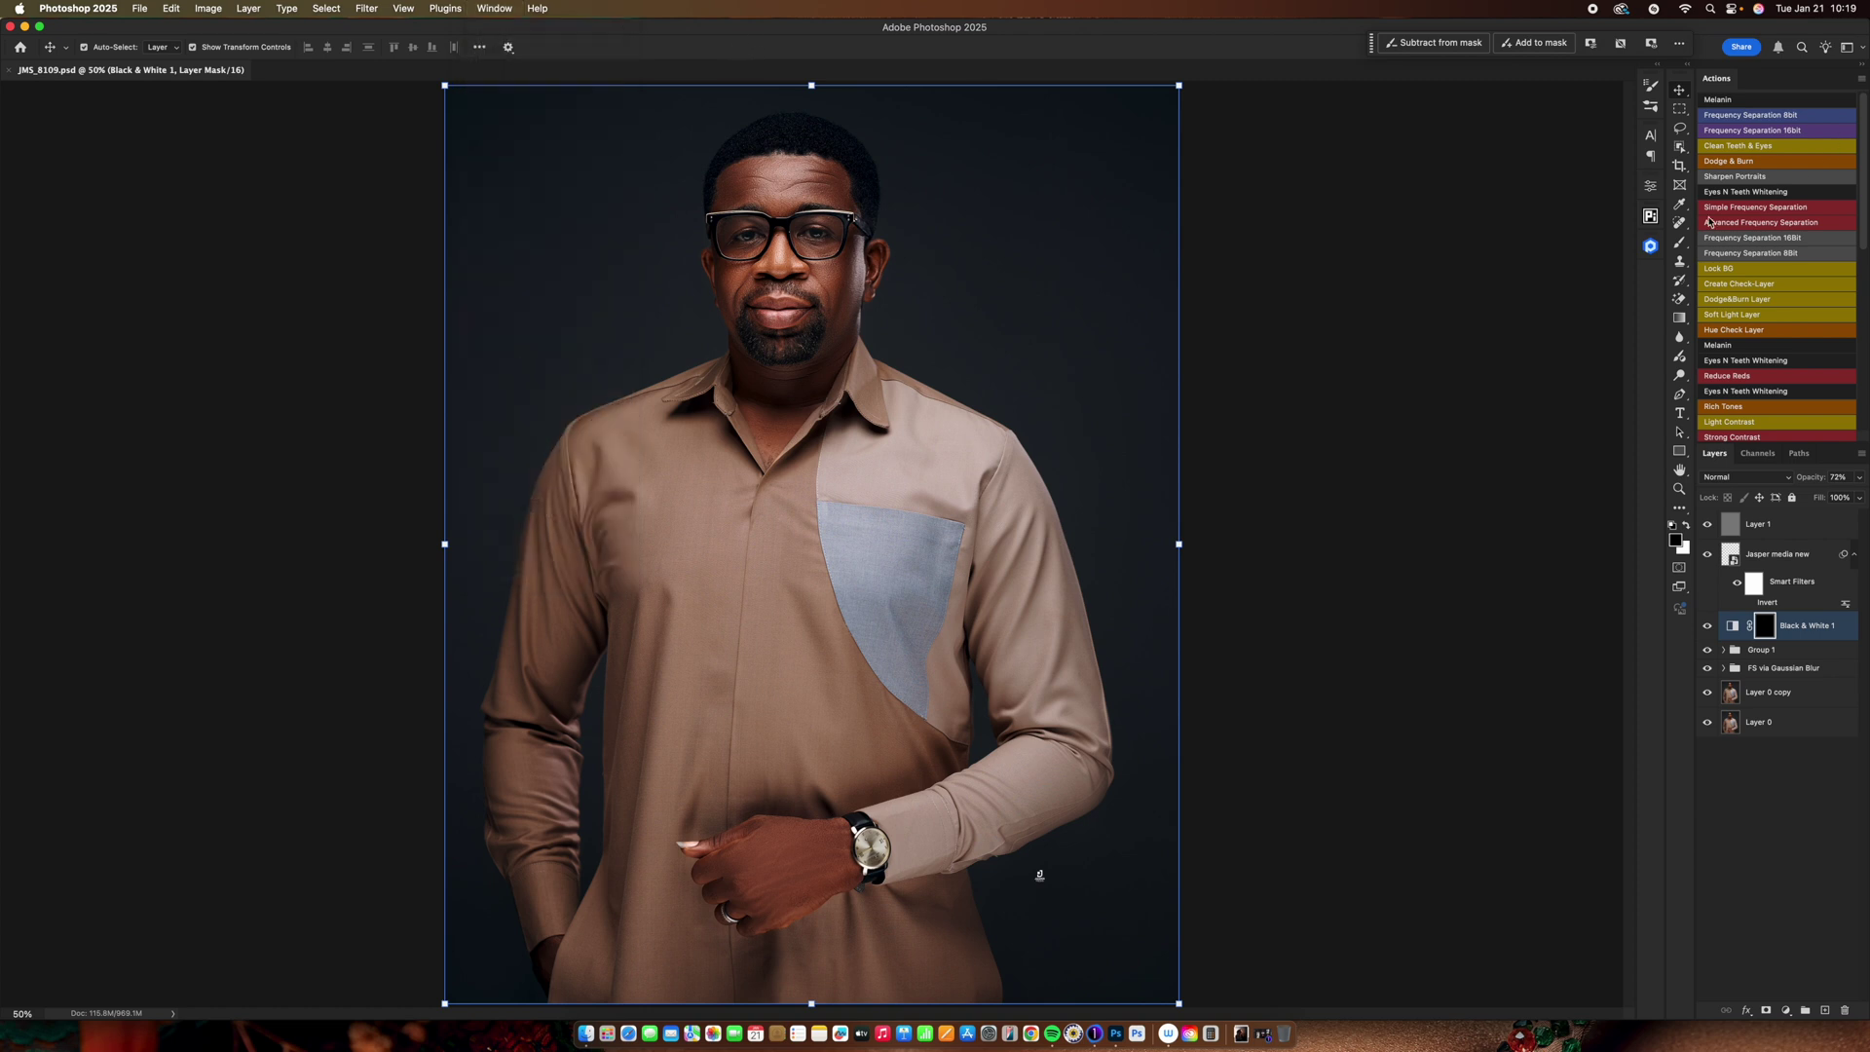
Switch to the Remove Tool, dismiss the unsupported-layer warning, and make Layer 1 active.
{"action": "left_click", "coordinate": [1679, 223]}
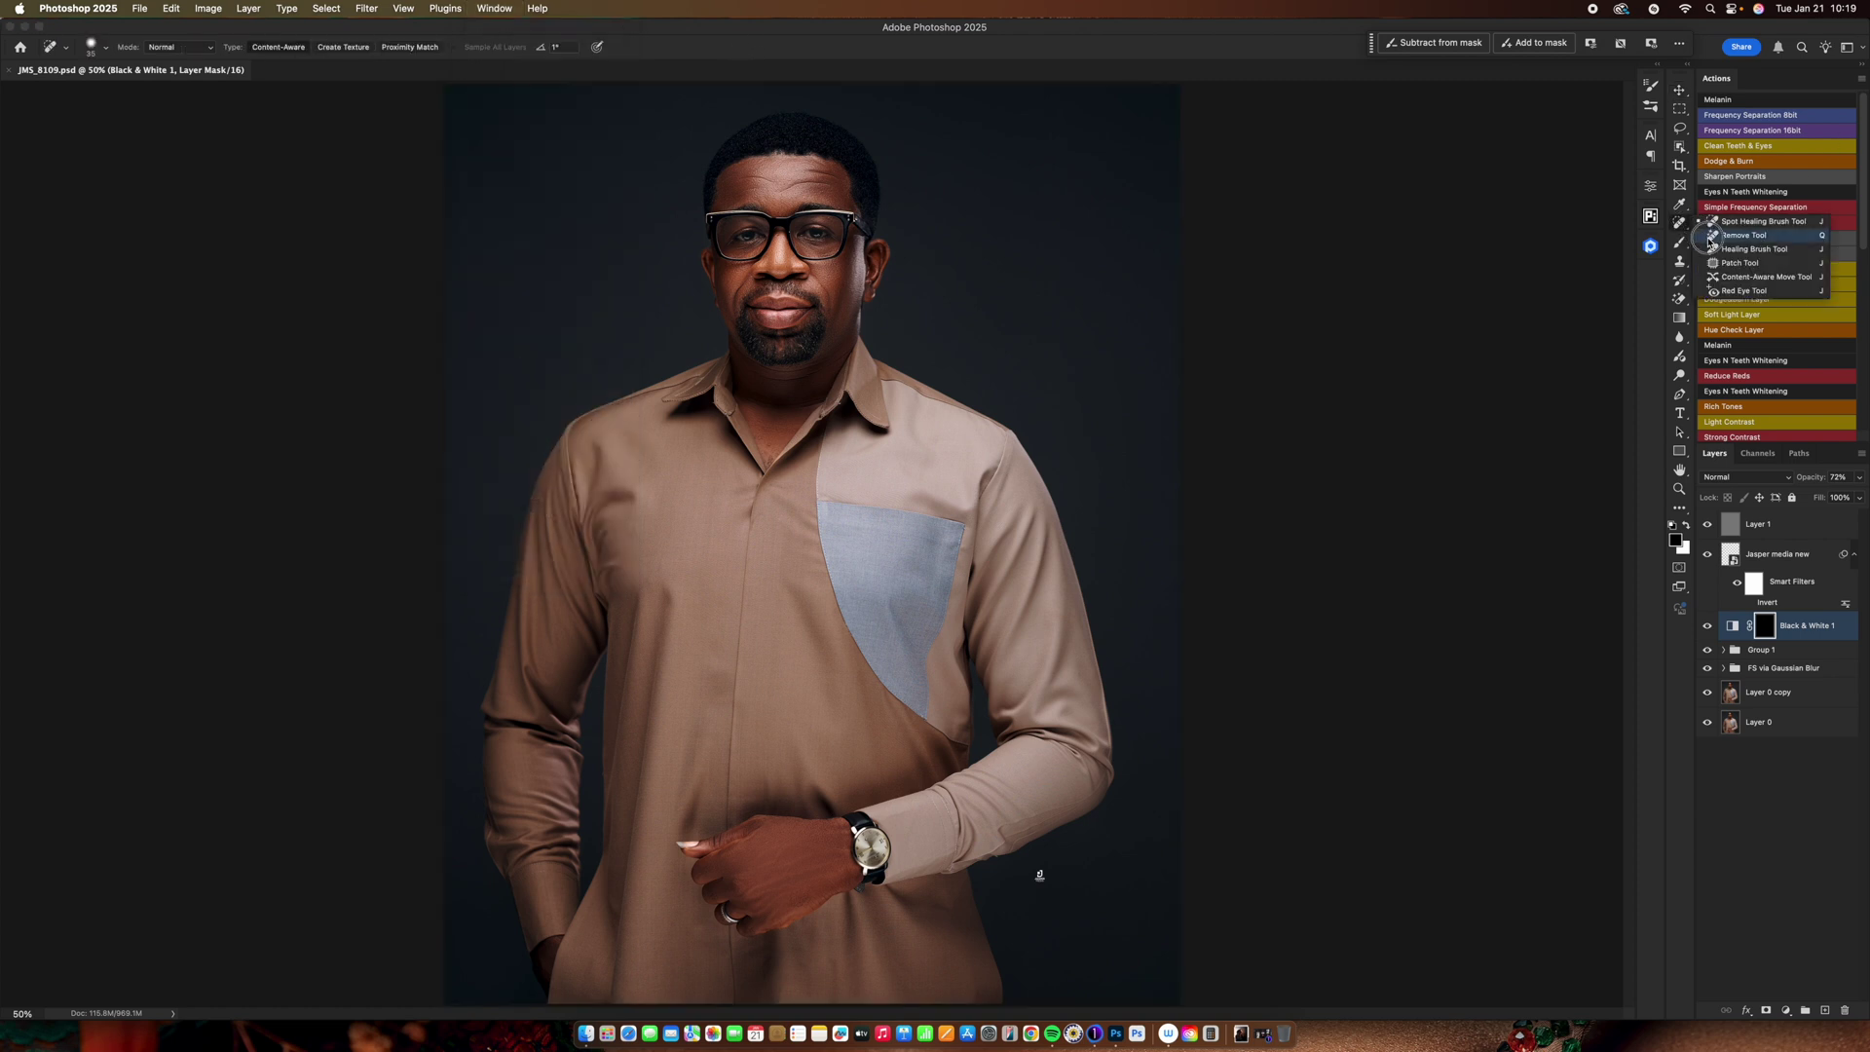
{"action": "left_click", "coordinate": [1714, 235]}
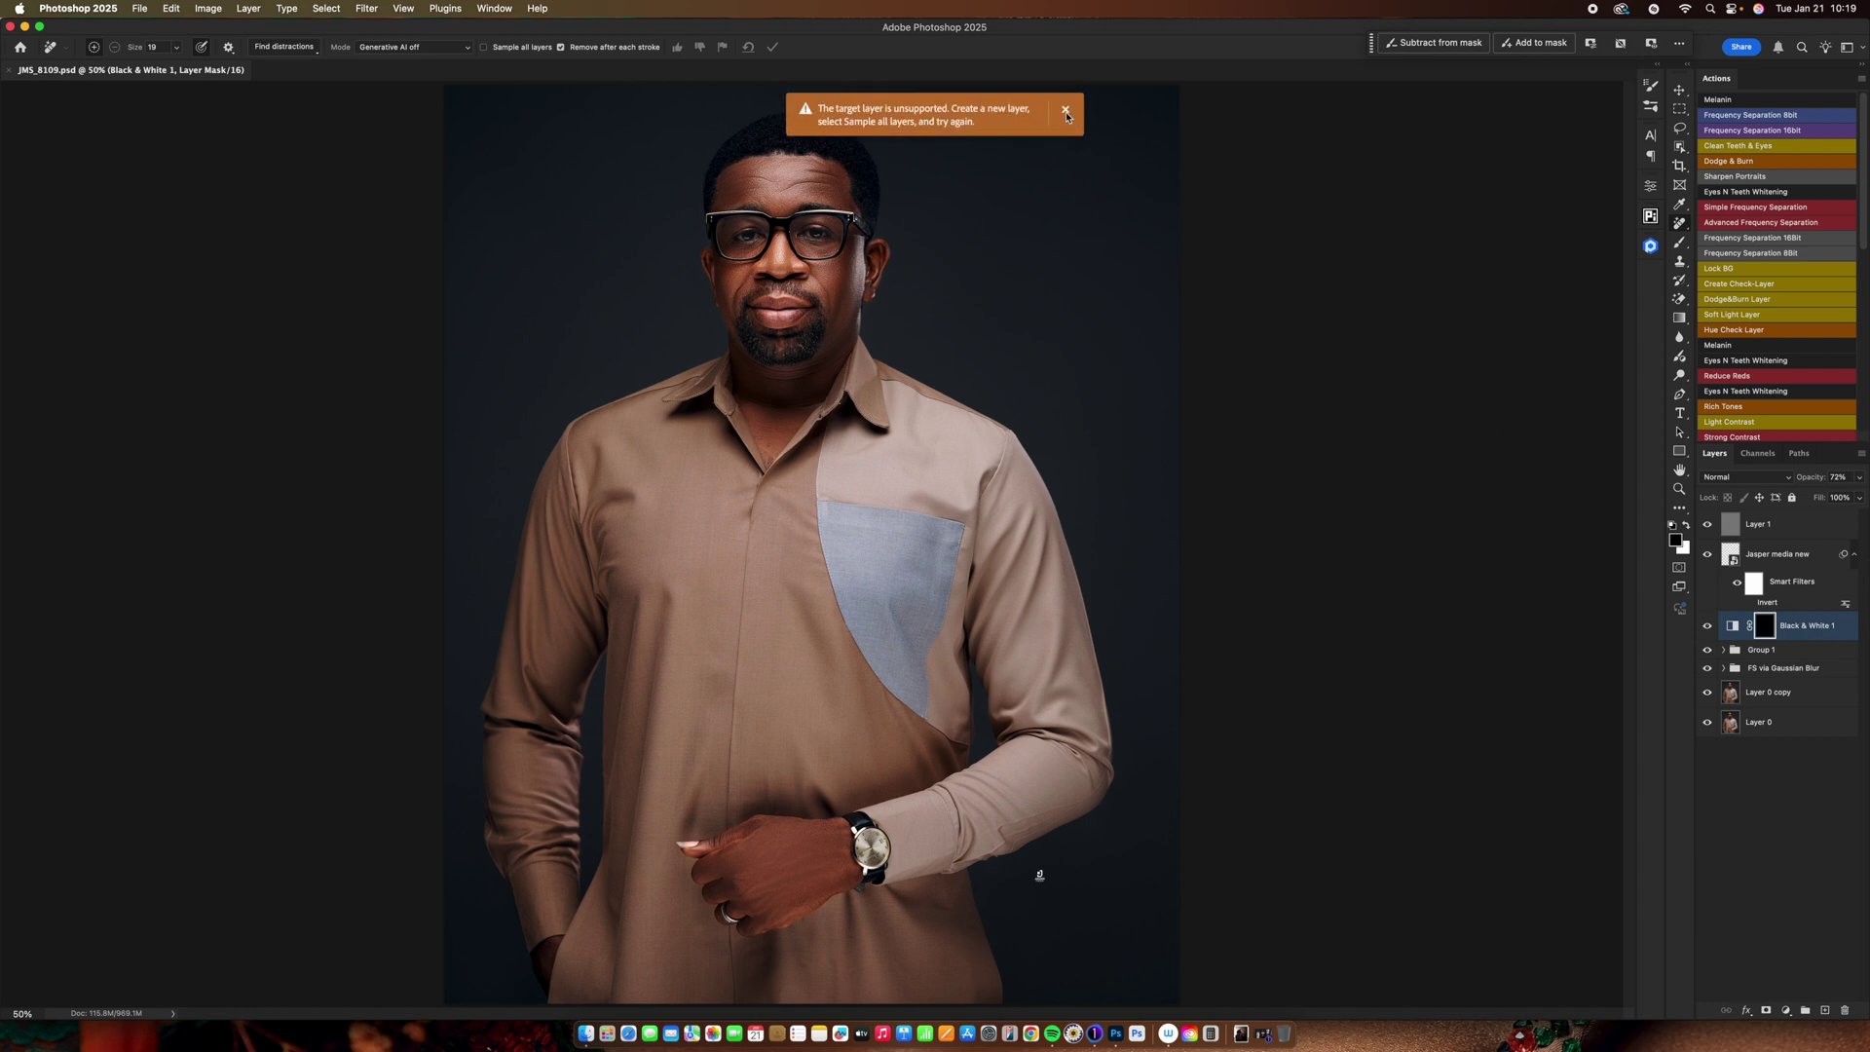
{"action": "left_click", "coordinate": [1066, 113]}
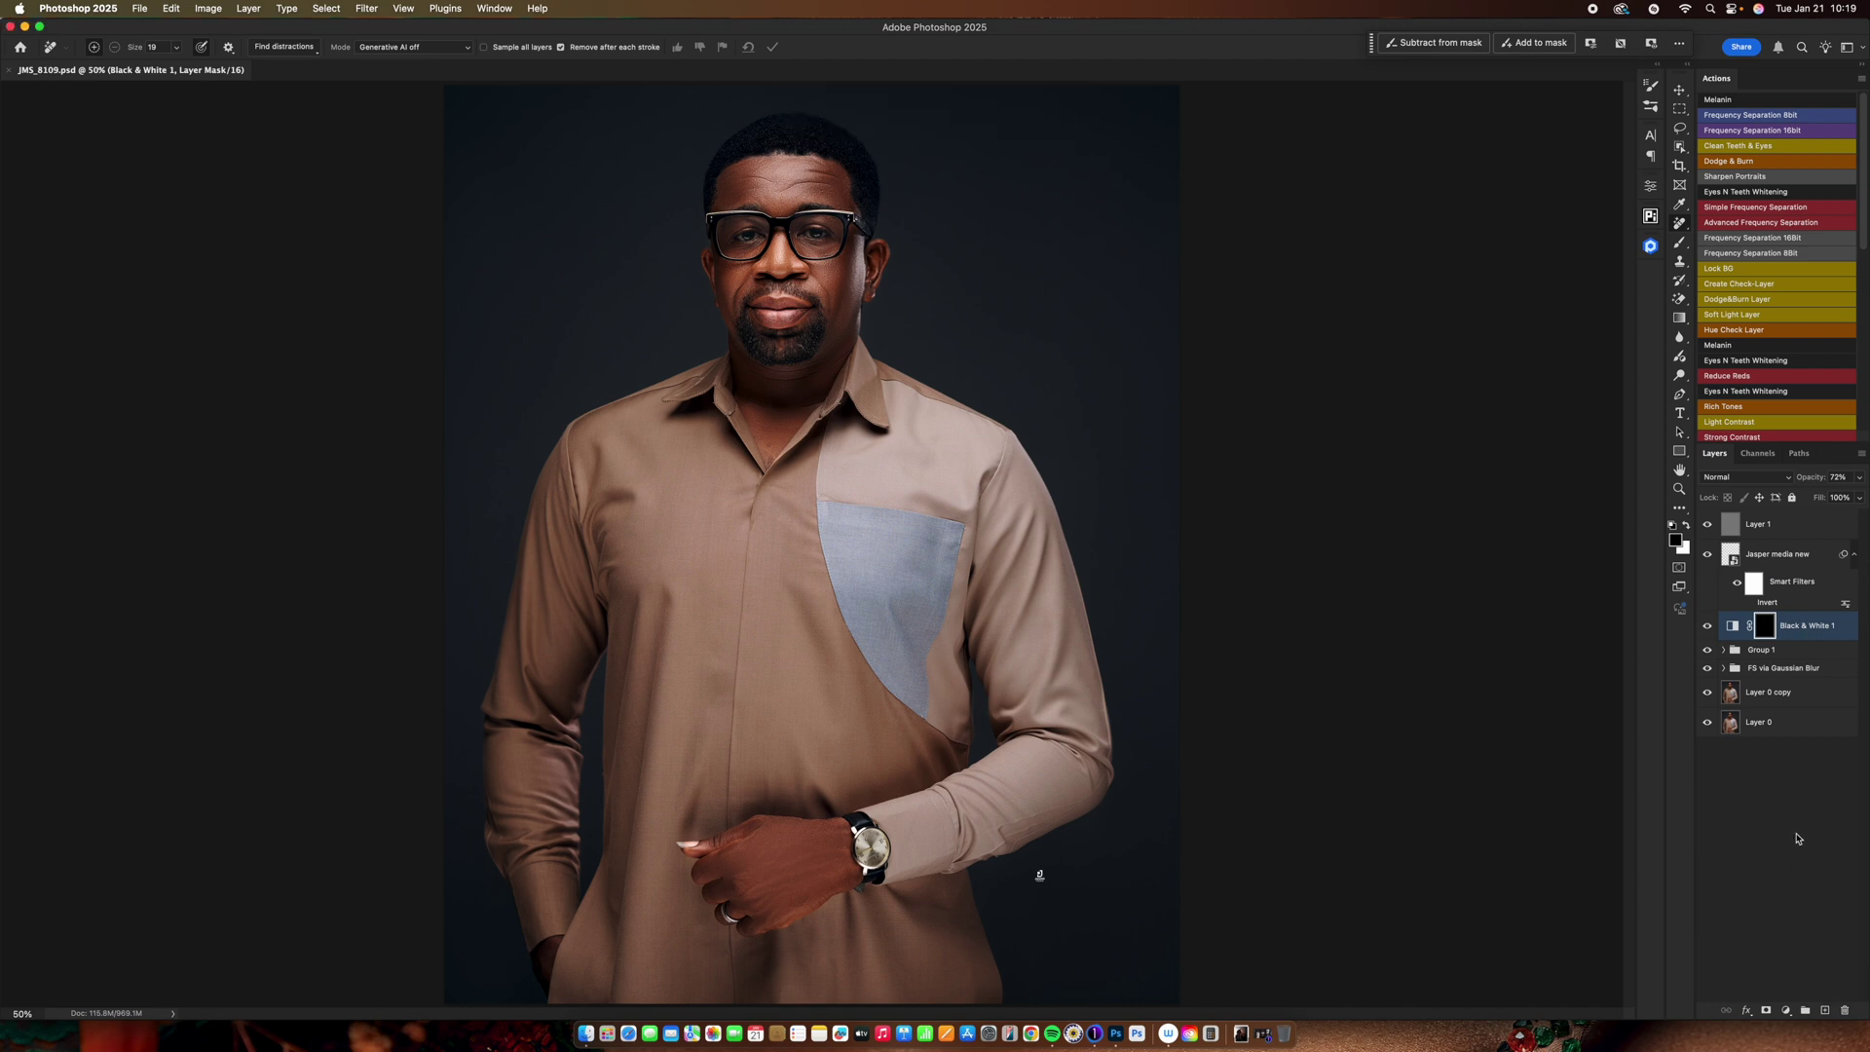
{"action": "left_click", "coordinate": [1785, 529]}
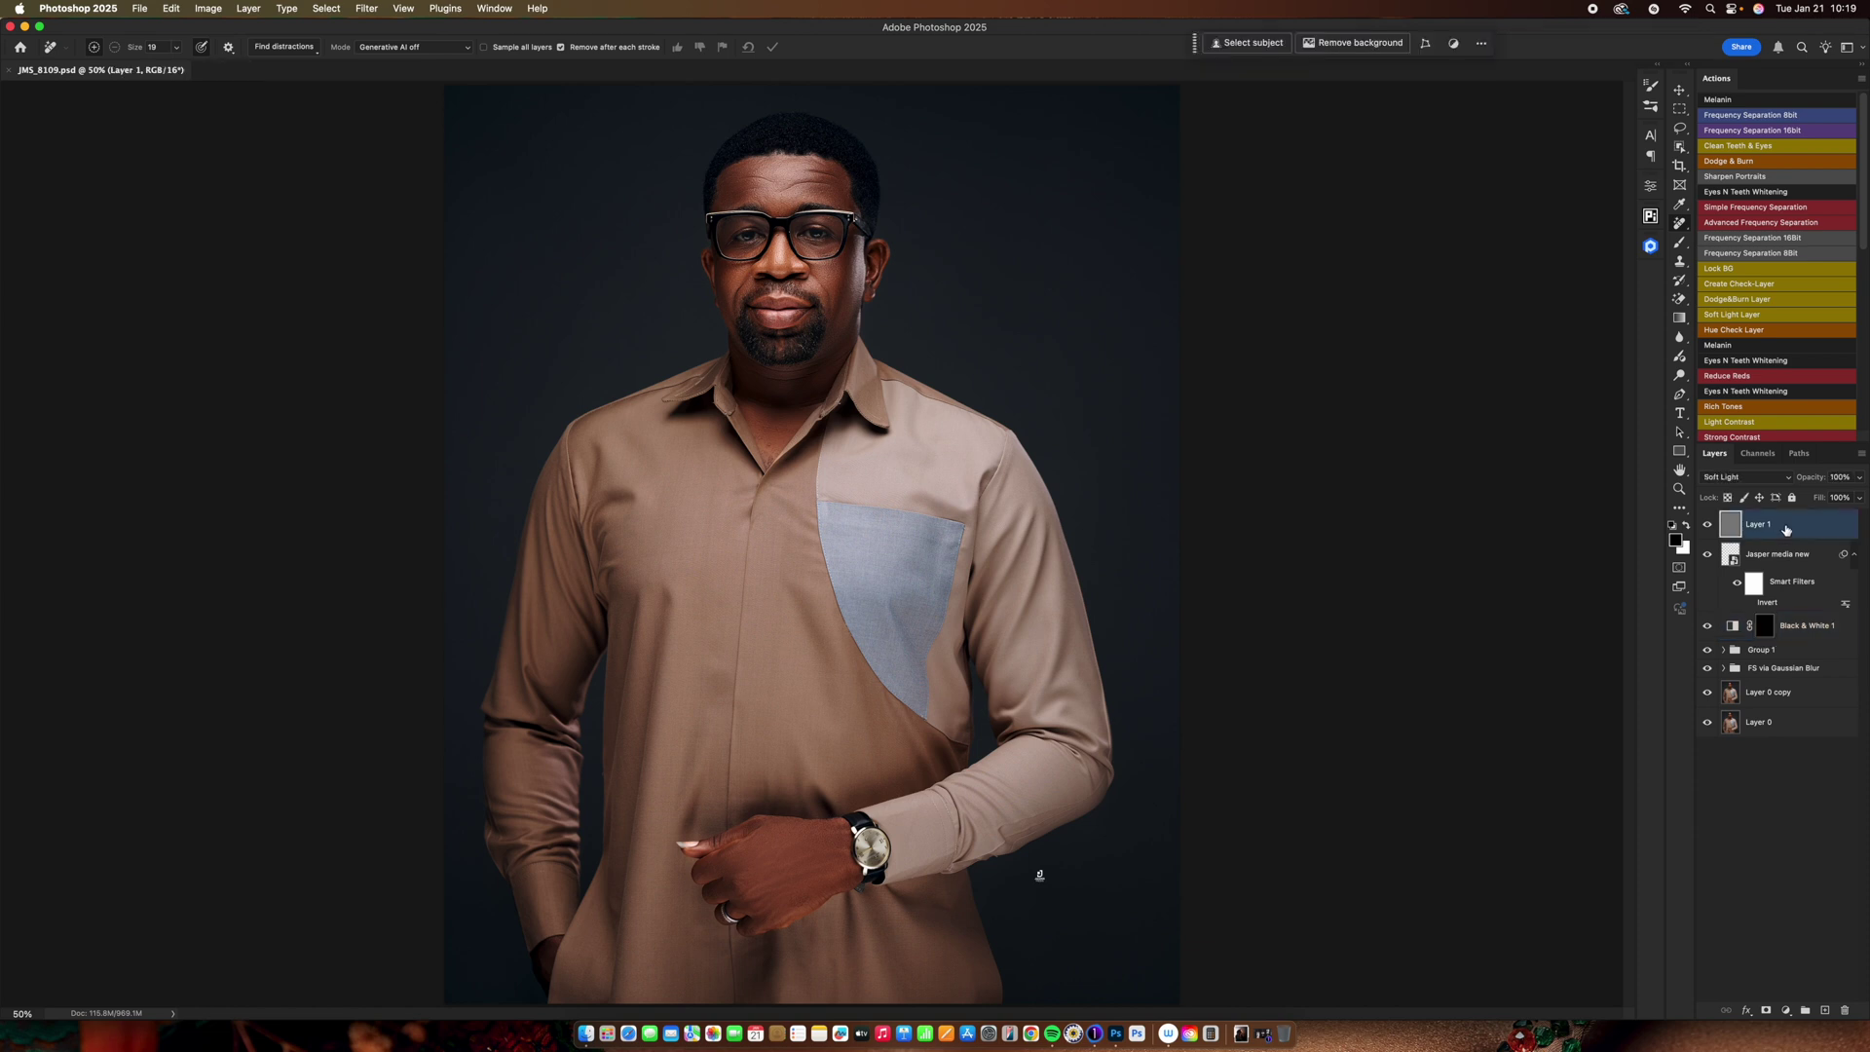
Stamp all visible layers into a new merged Layer 2 above Layer 1 with Cmd+Option+Shift+E.
{"action": "key", "text": "super+alt+shift+e"}
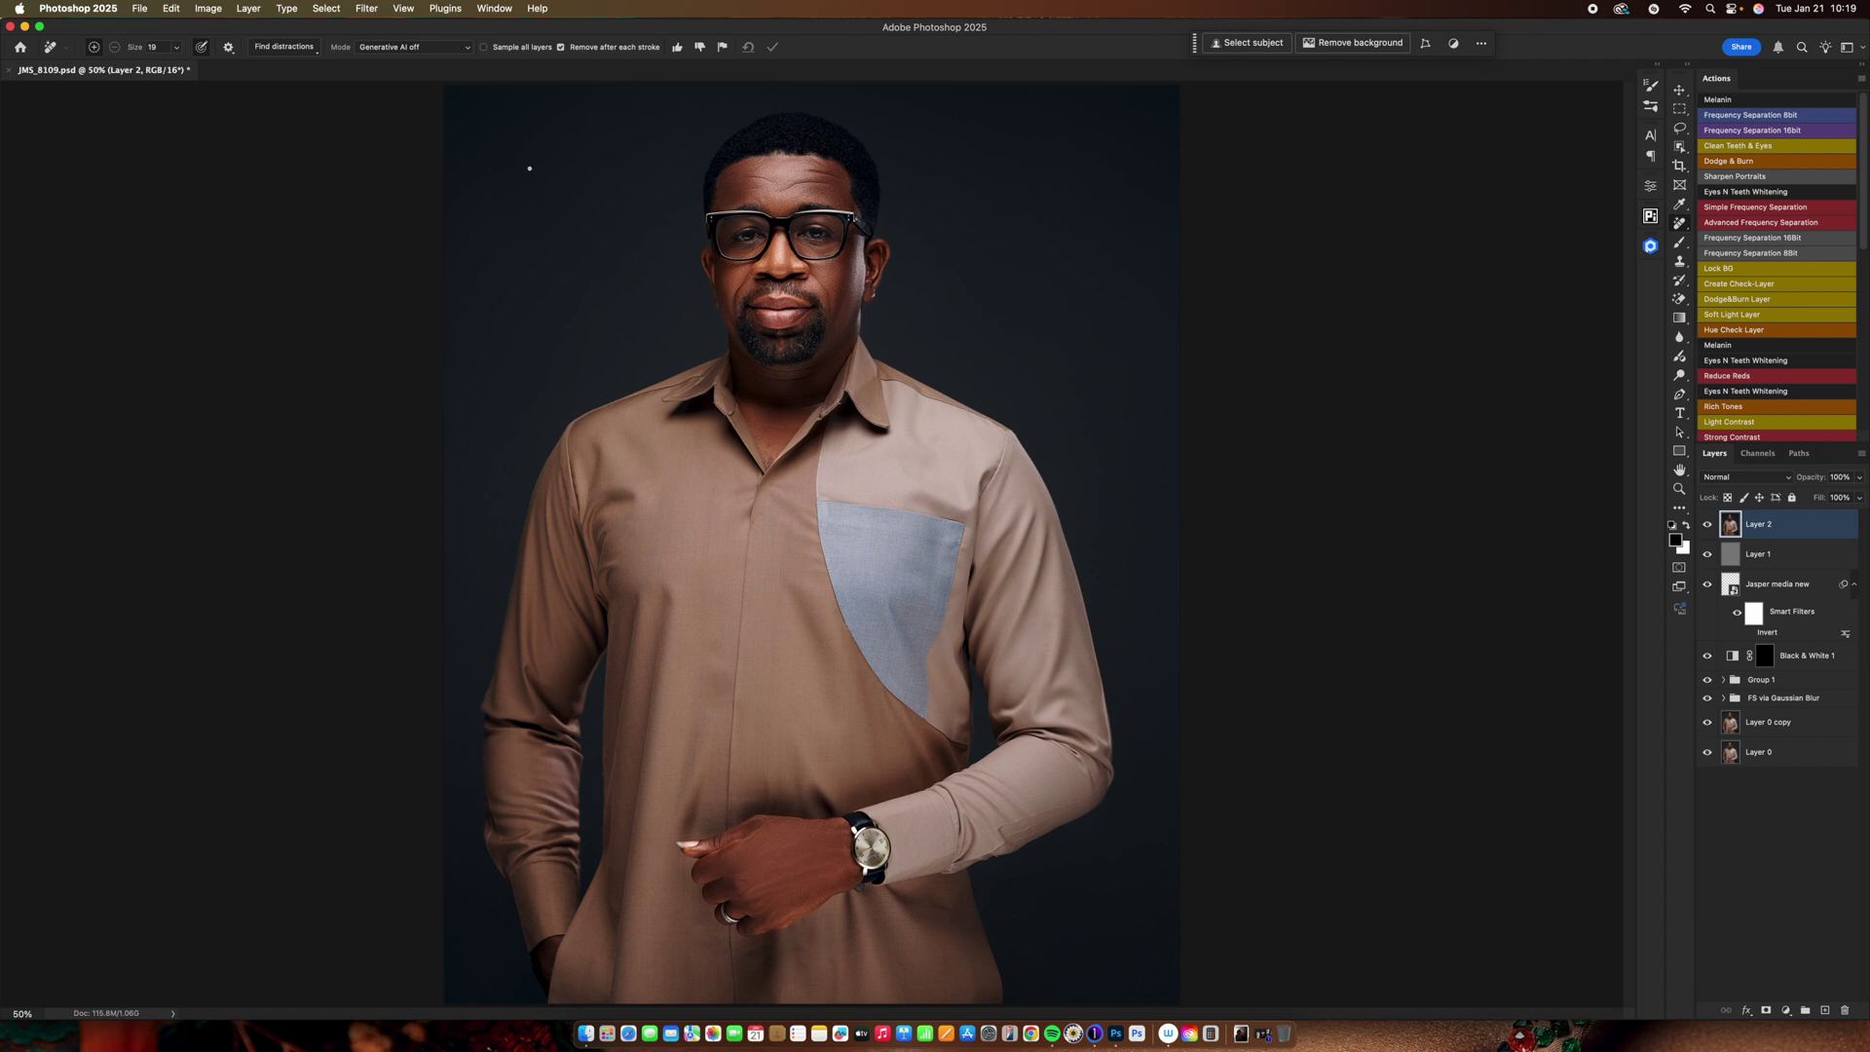
{"action": "left_click", "coordinate": [496, 10]}
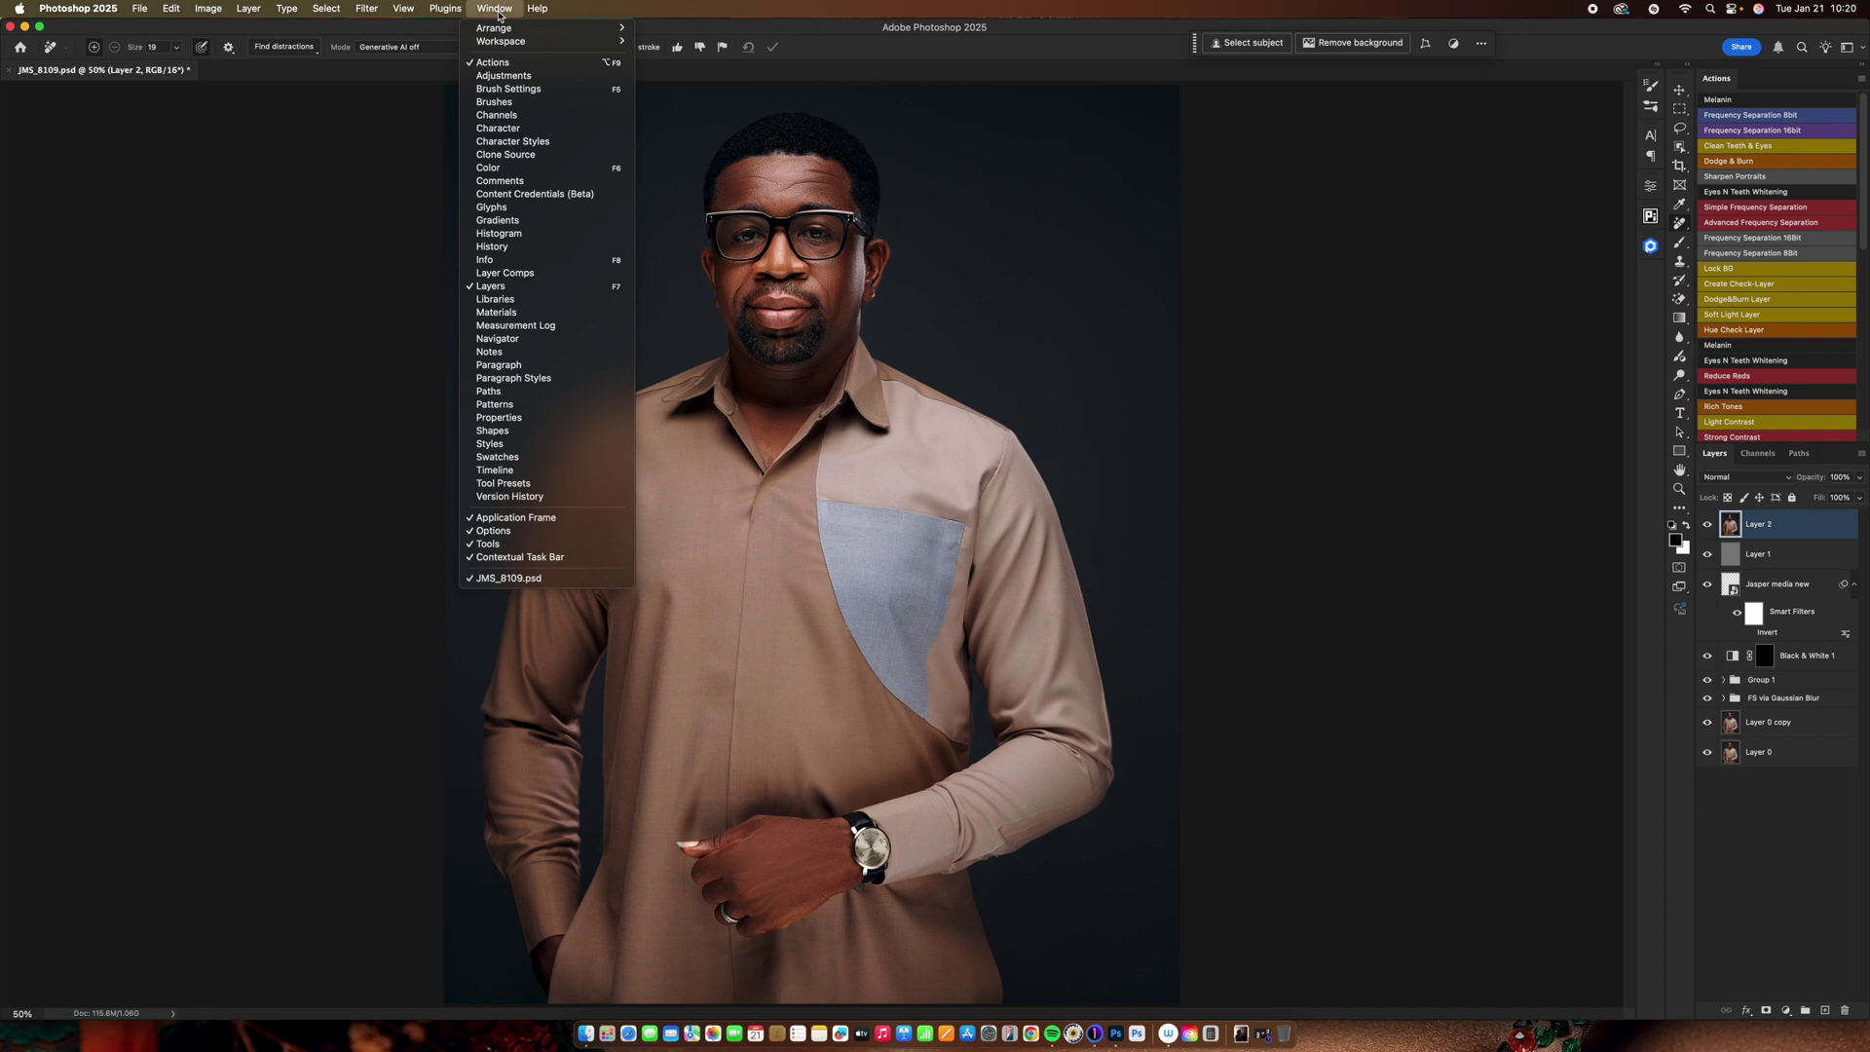
Save and close JMS_8109.psd, then quit Photoshop 2025.
{"action": "left_click", "coordinate": [538, 8]}
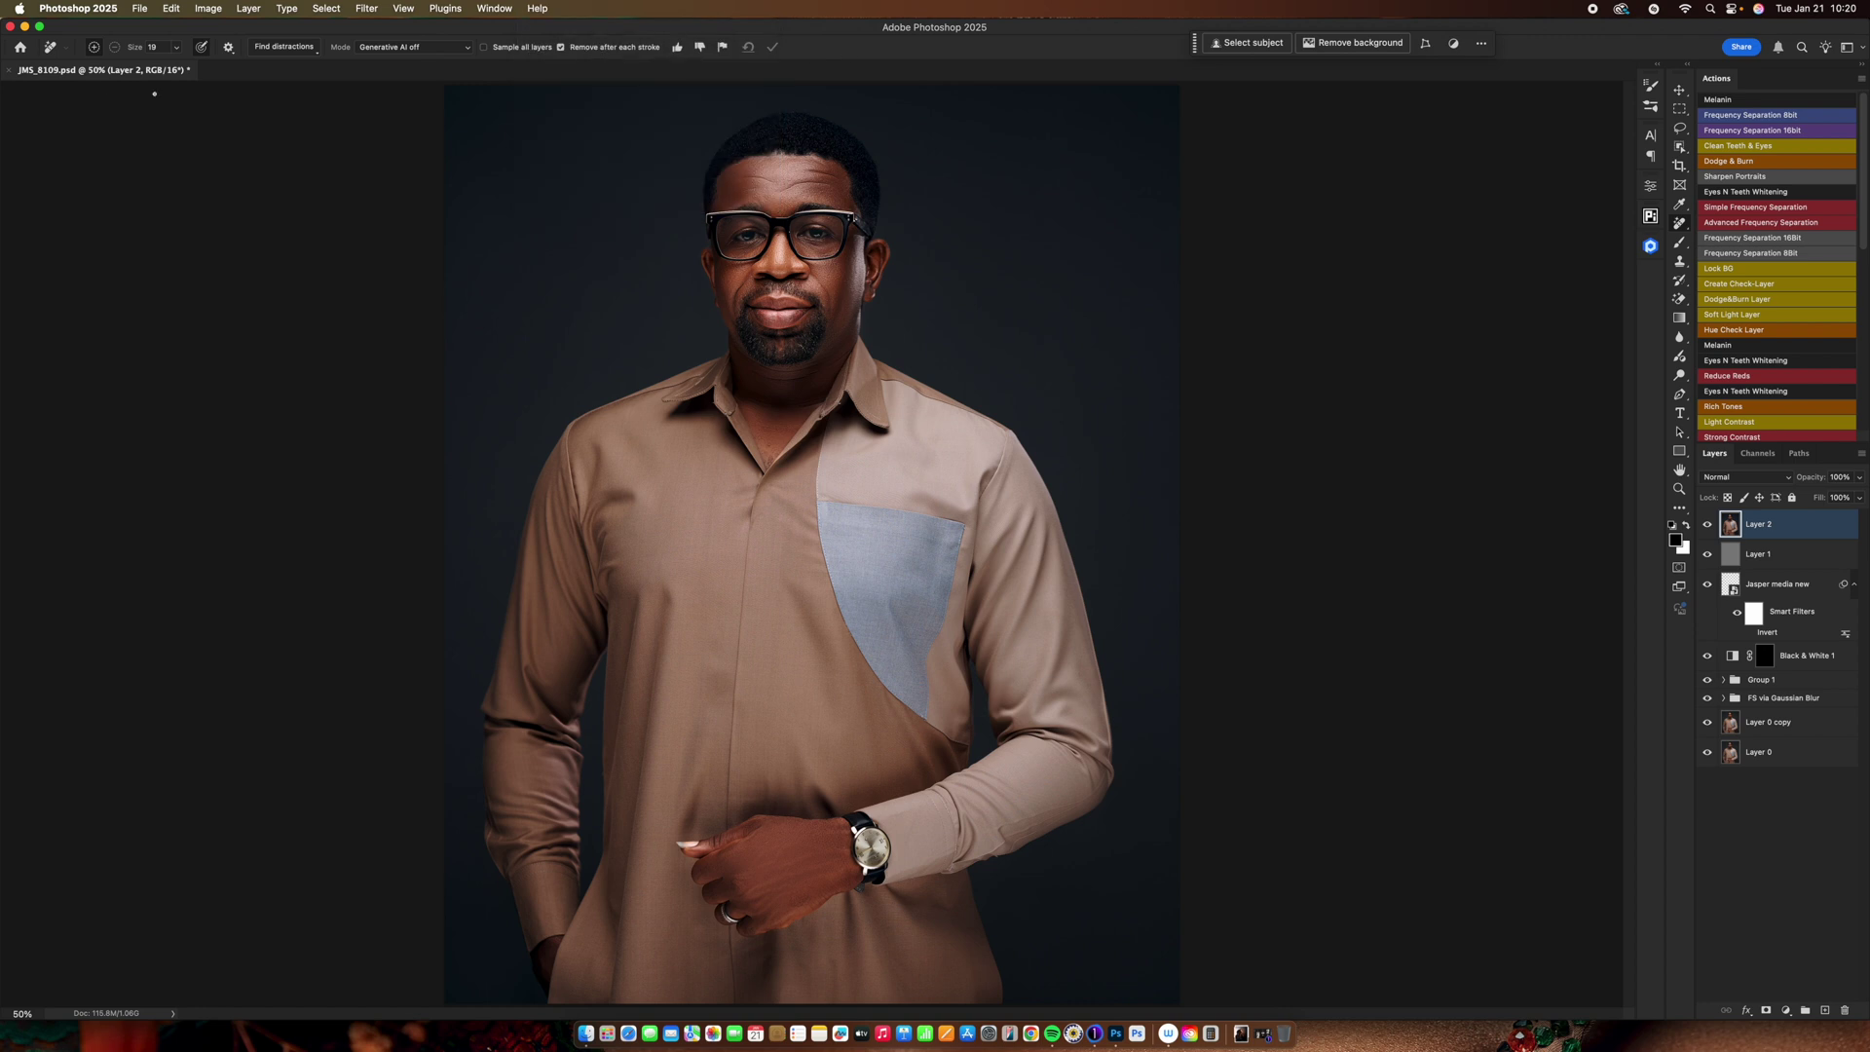
{"action": "left_click", "coordinate": [11, 73]}
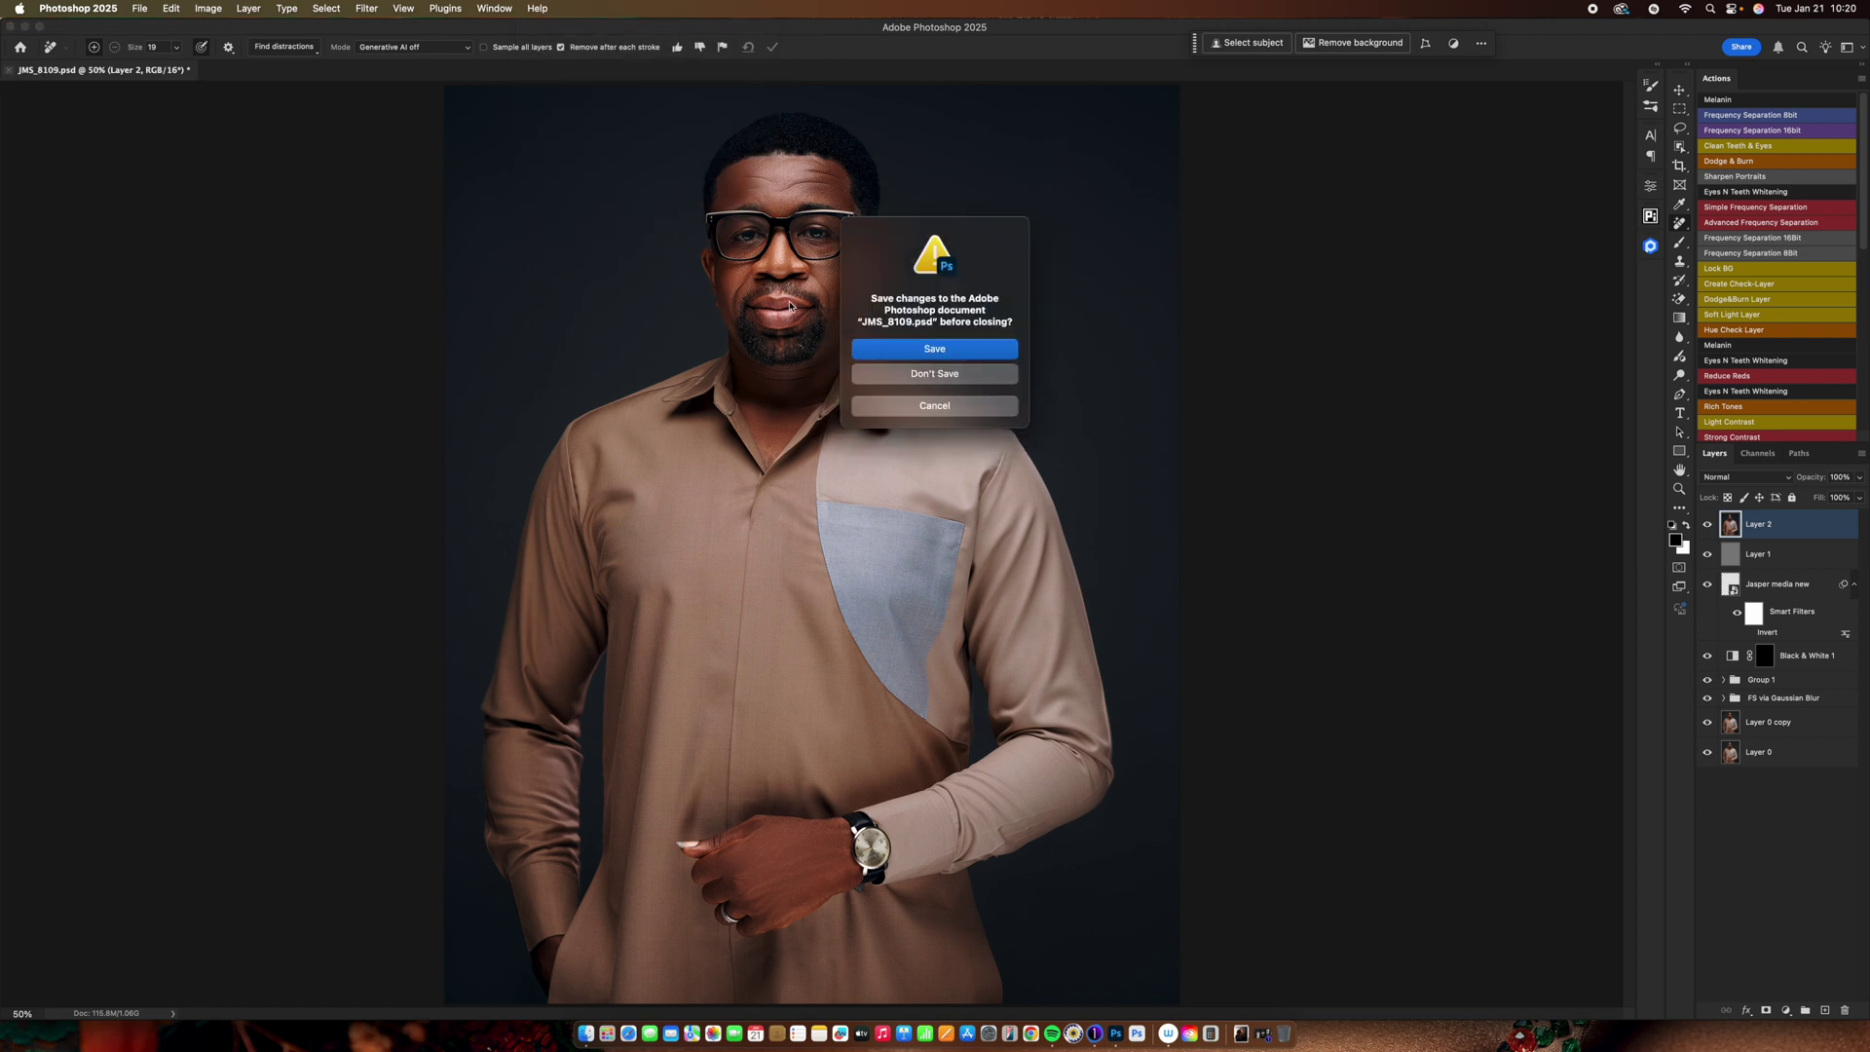
{"action": "left_click", "coordinate": [901, 380]}
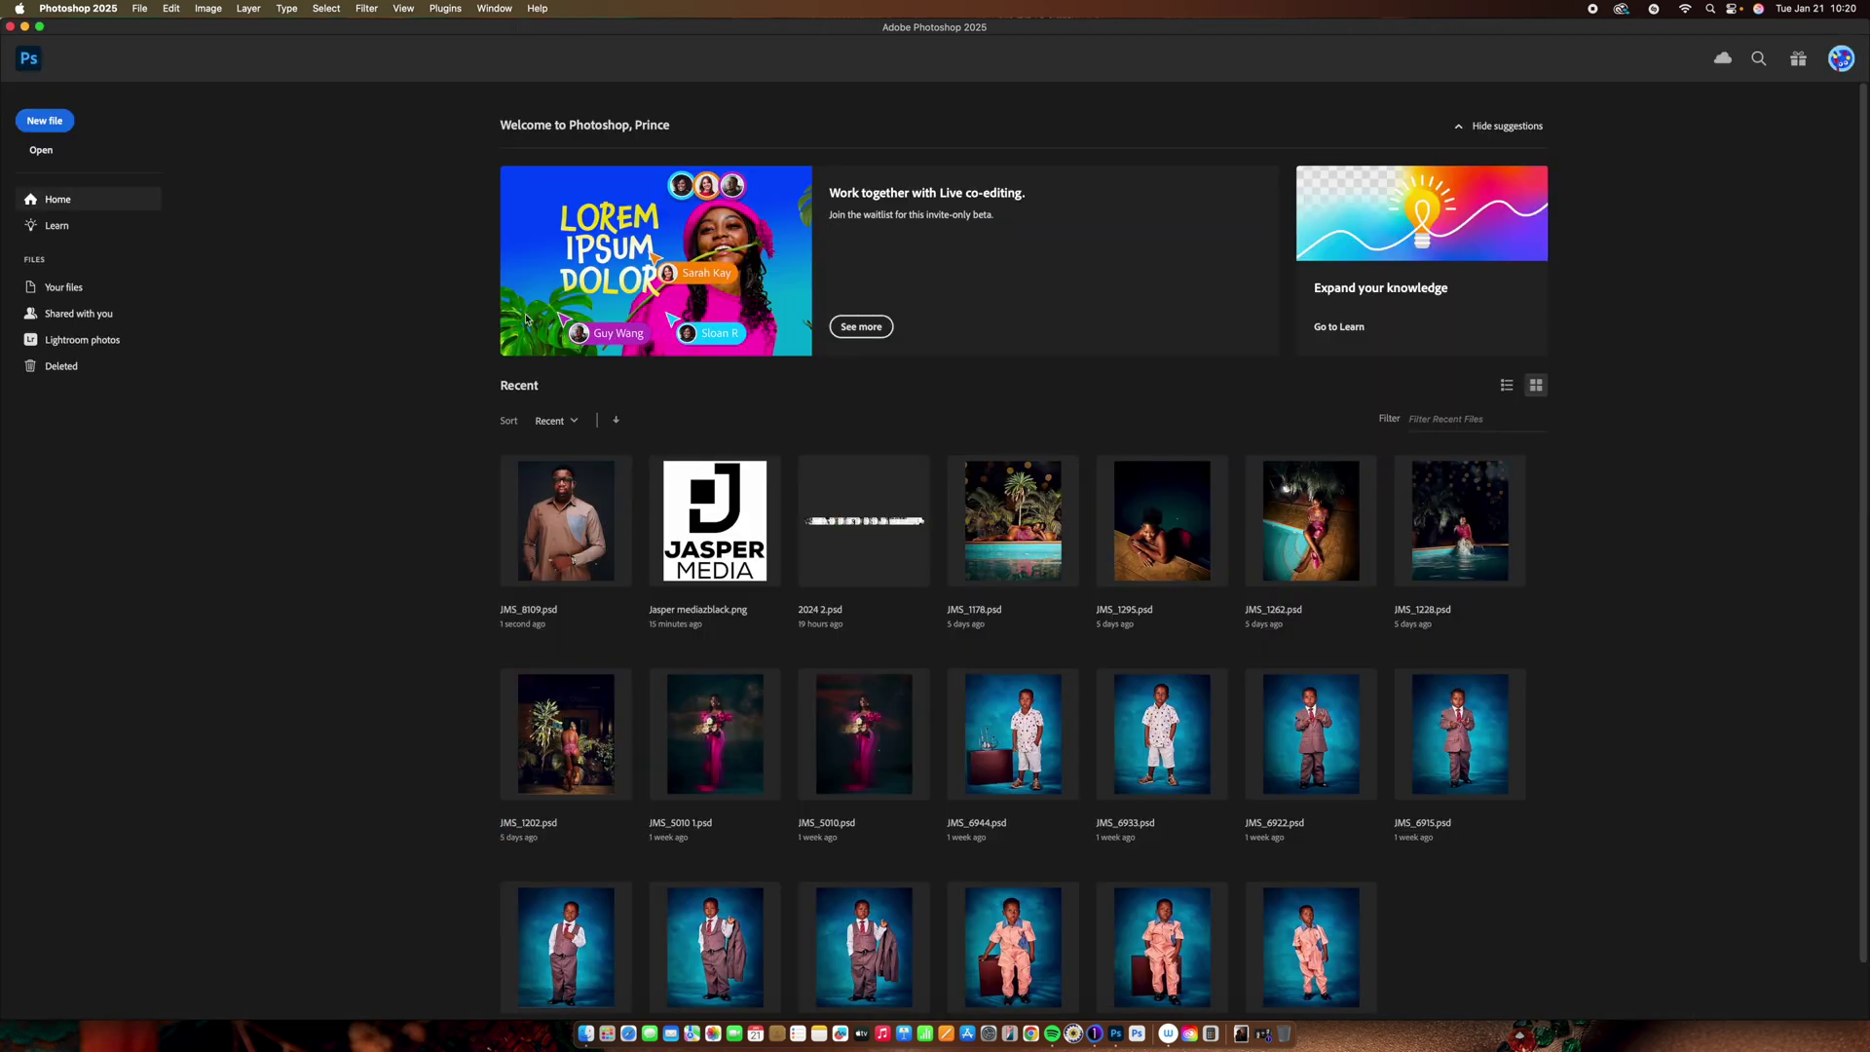
{"action": "left_click", "coordinate": [107, 9]}
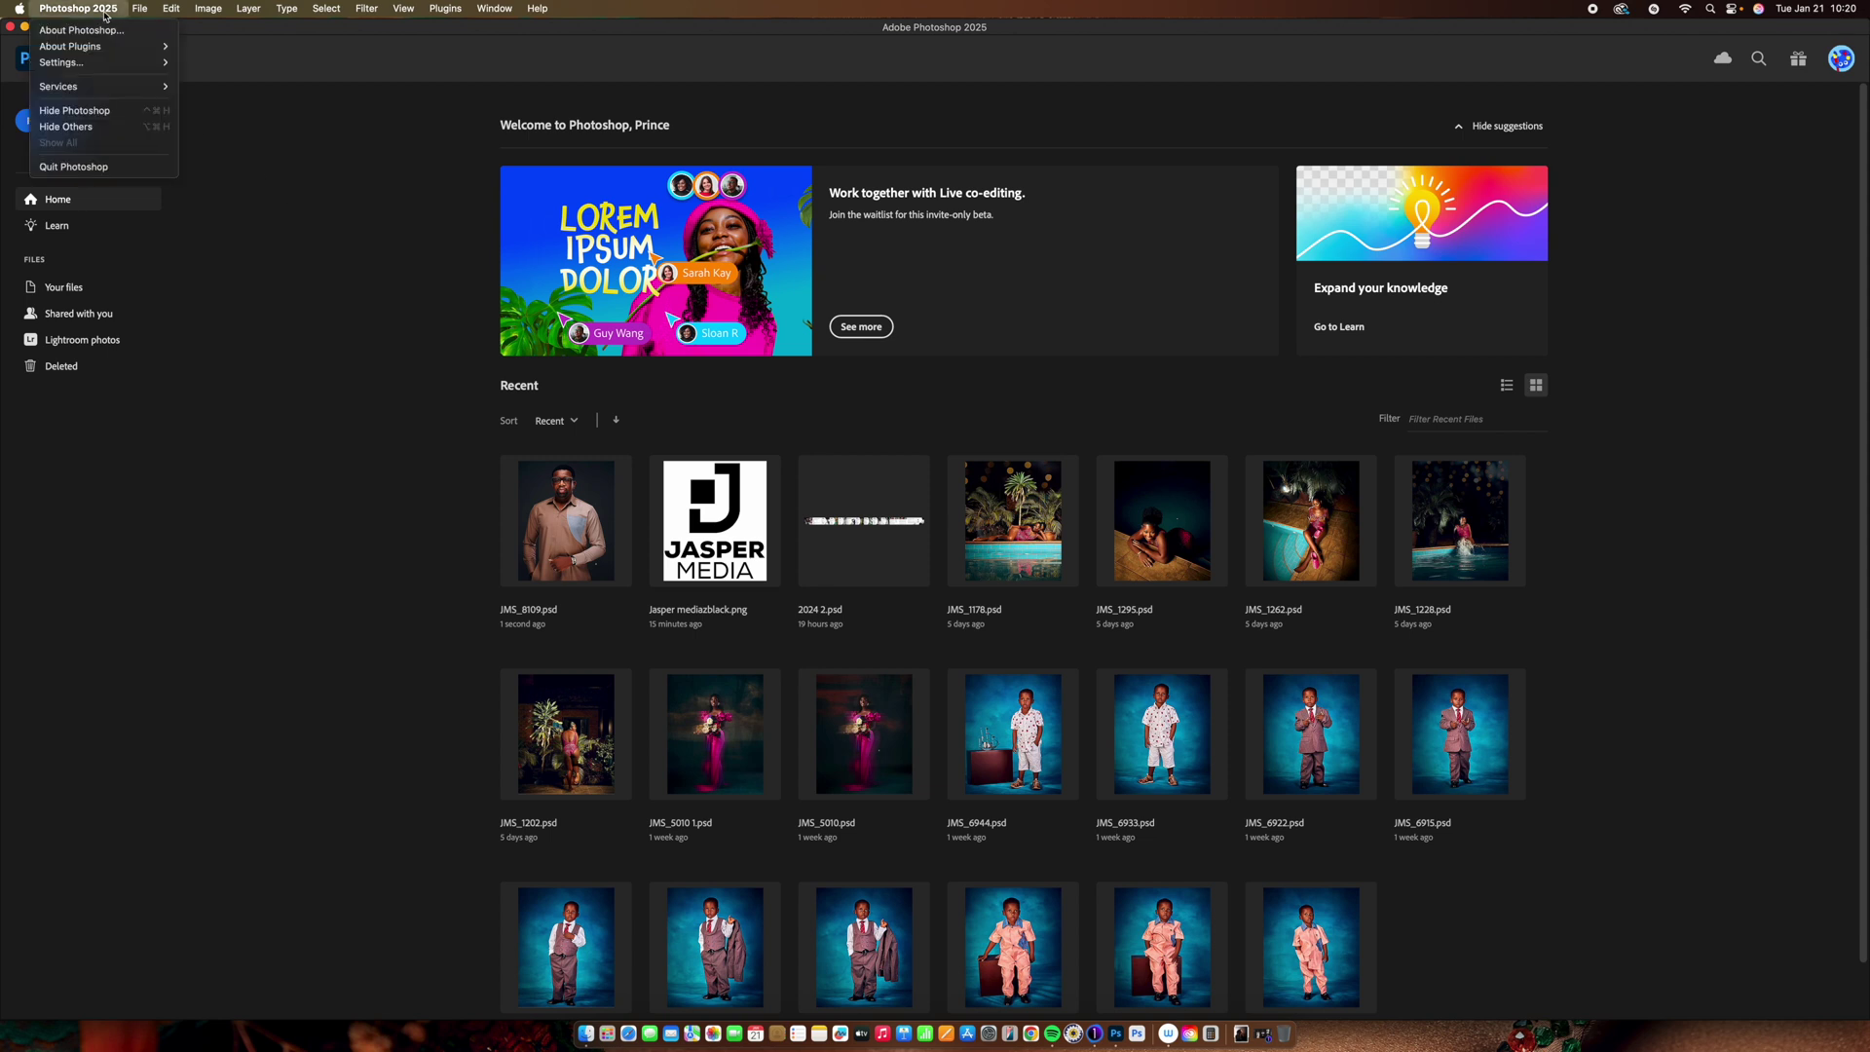
{"action": "left_click", "coordinate": [151, 174]}
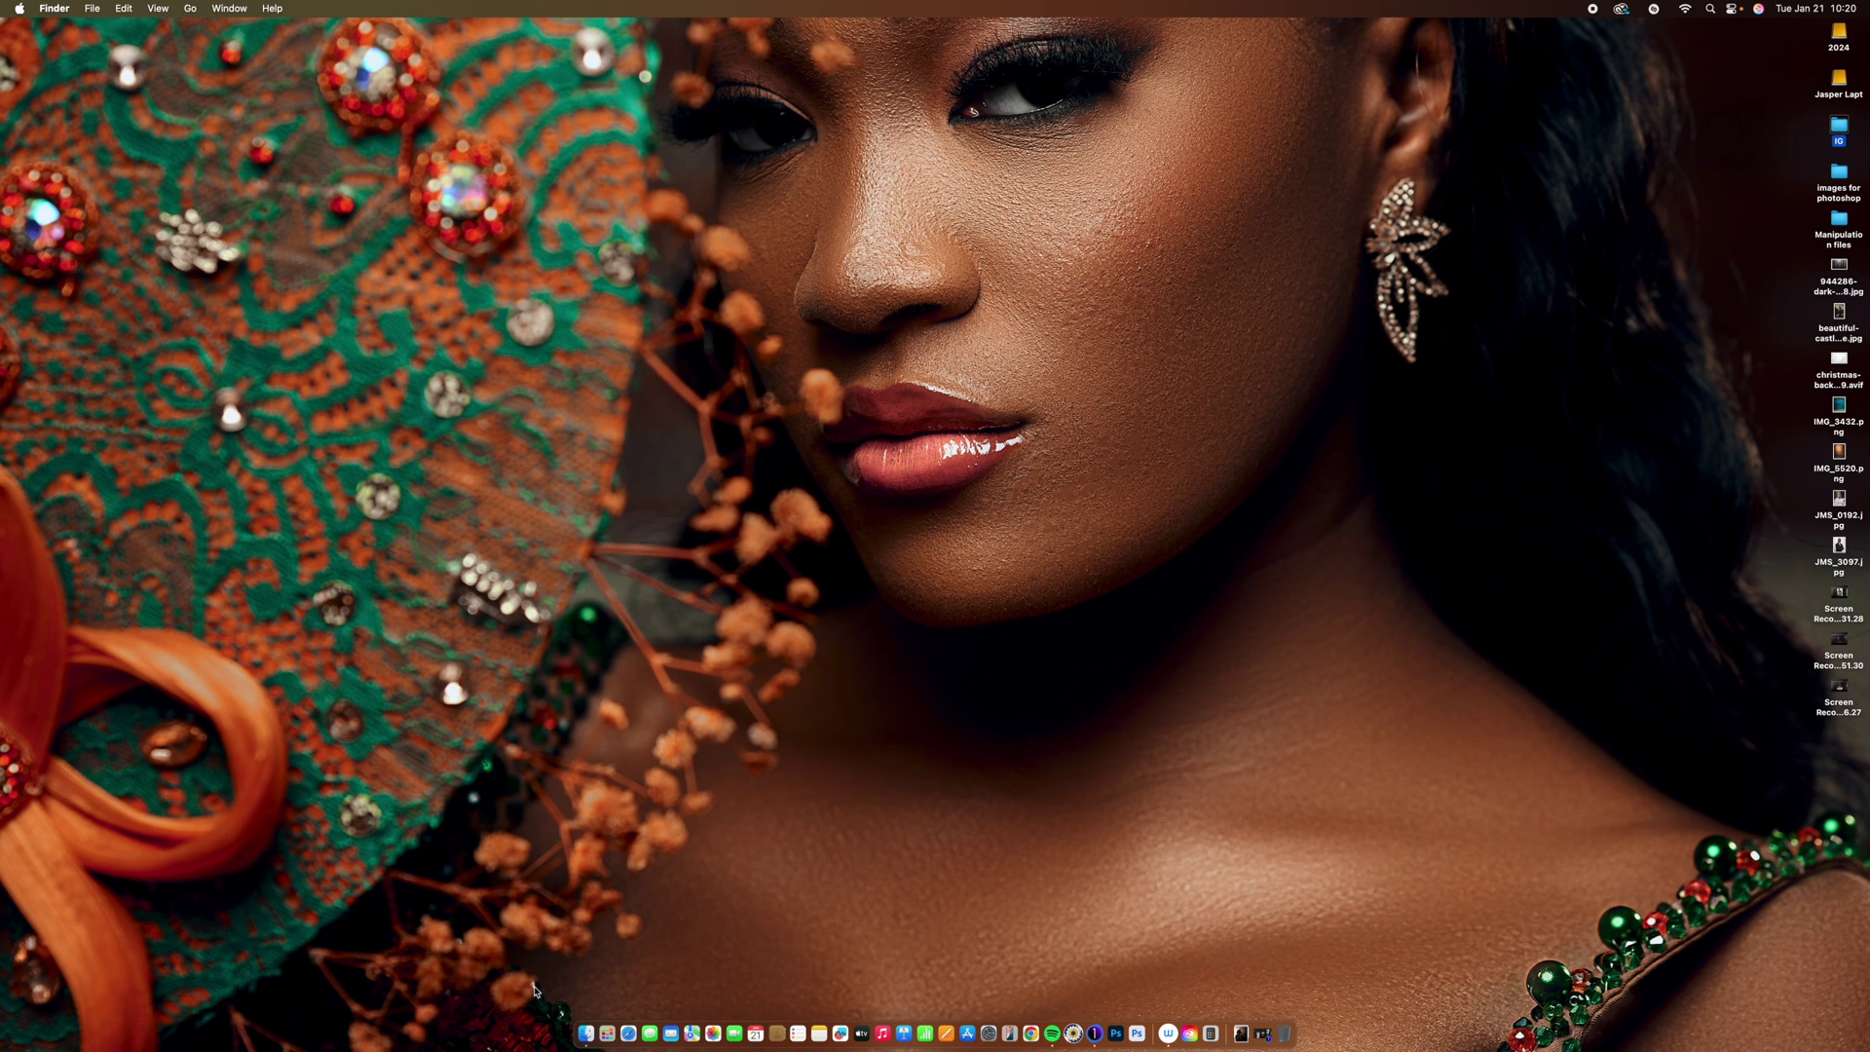
Browse to Applications > Adobe Photoshop 2025 in Finder and show Get Info for the app.
{"action": "left_click", "coordinate": [576, 1023]}
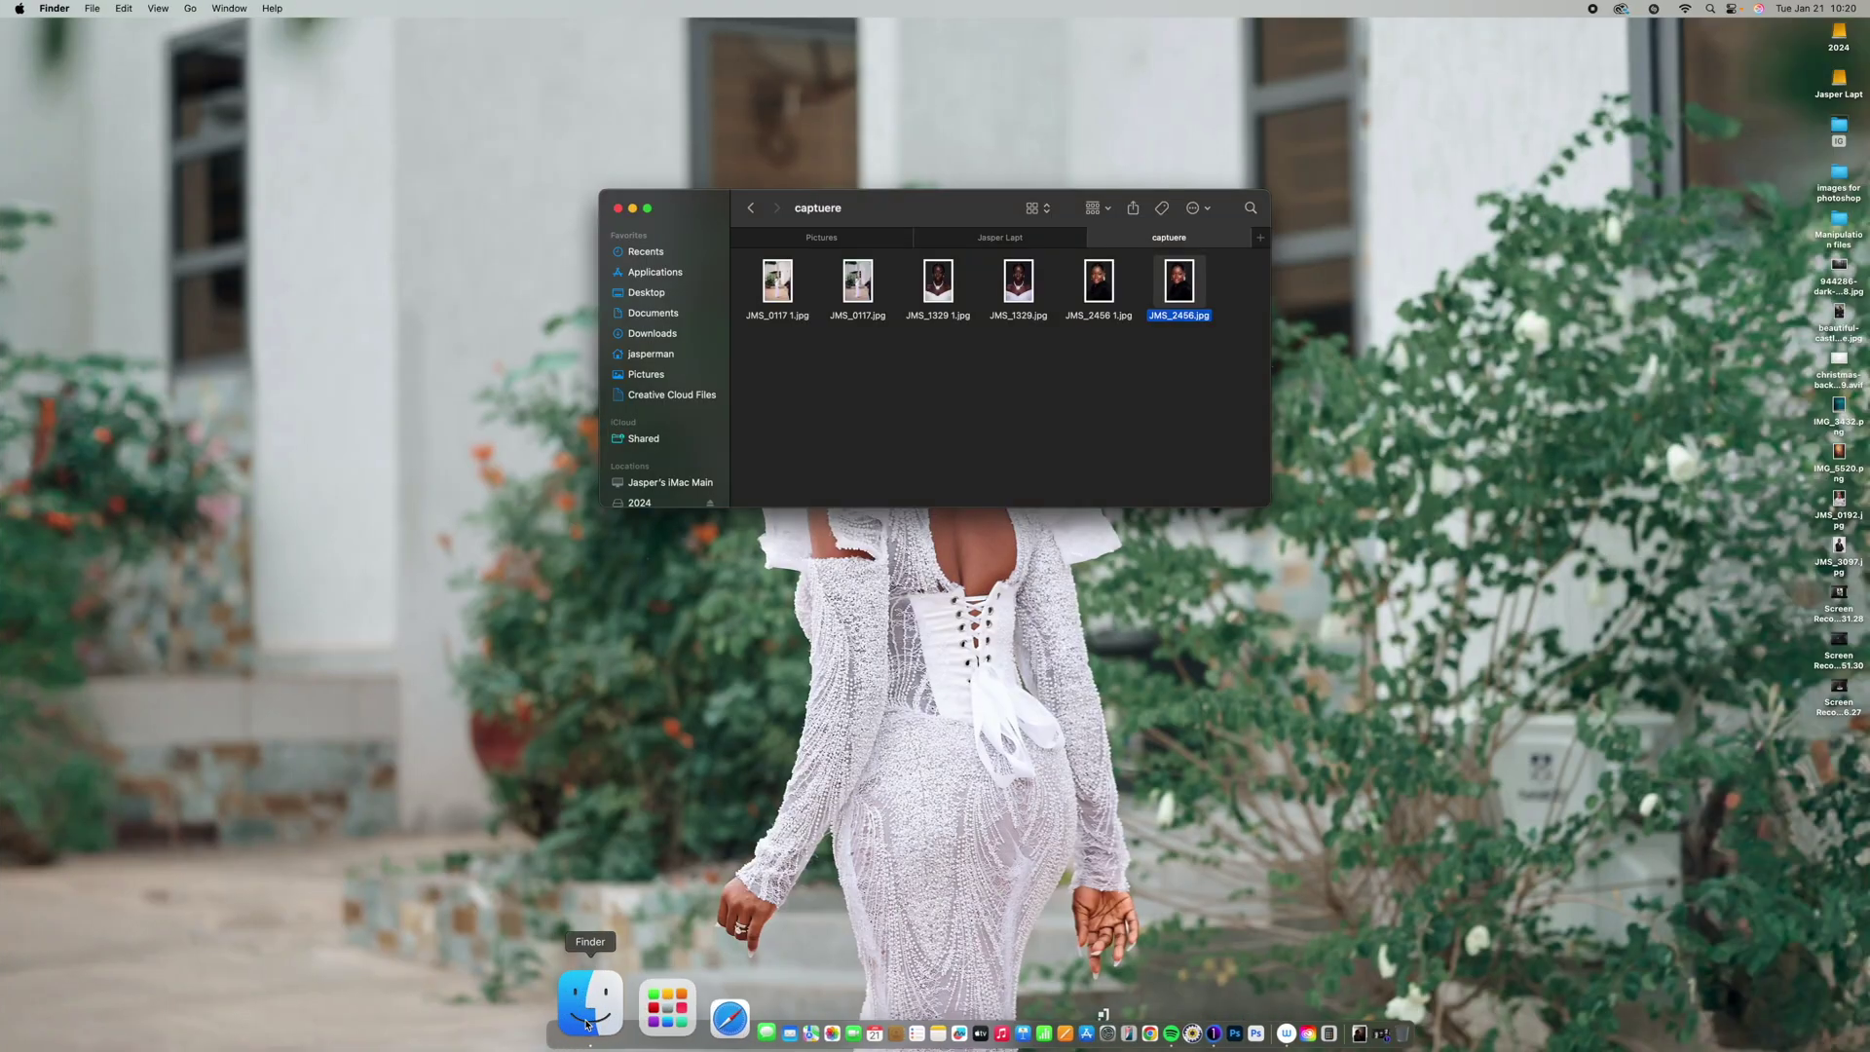
{"action": "left_click", "coordinate": [656, 274]}
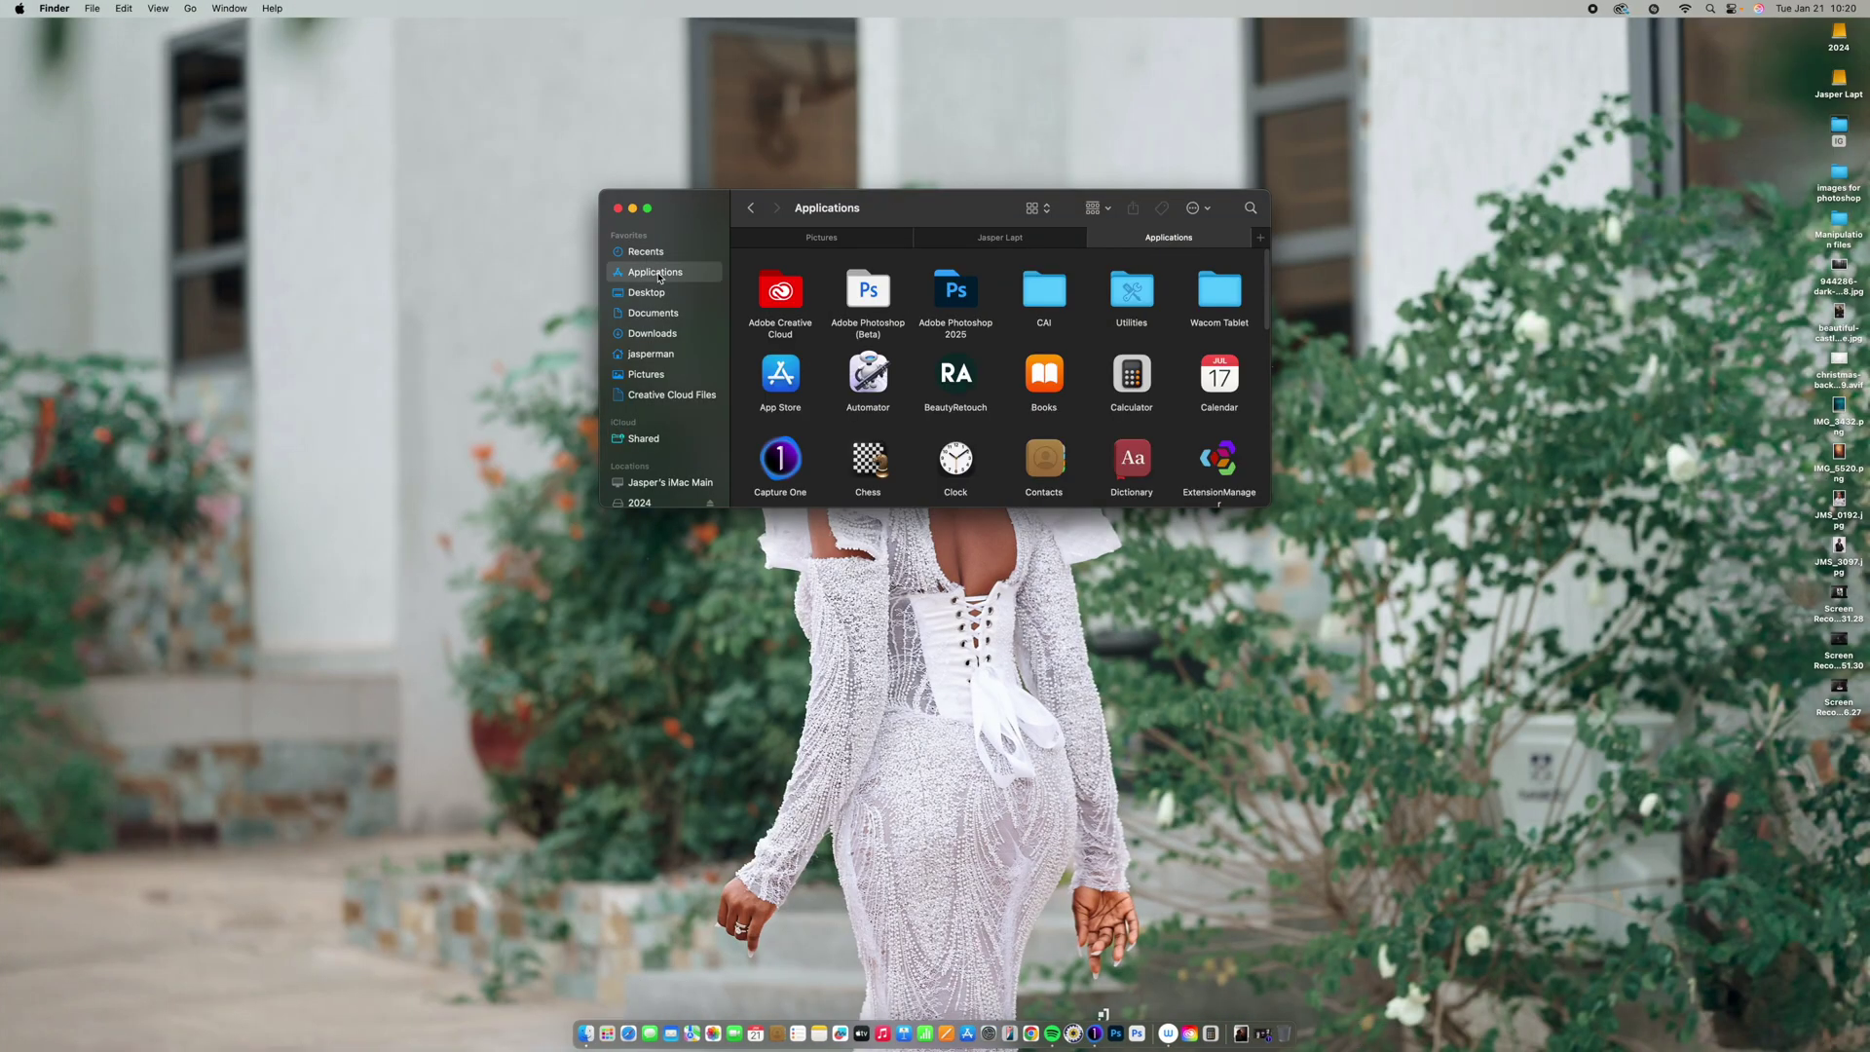
{"action": "double_click", "coordinate": [957, 291]}
{"action": "left_click", "coordinate": [1100, 288]}
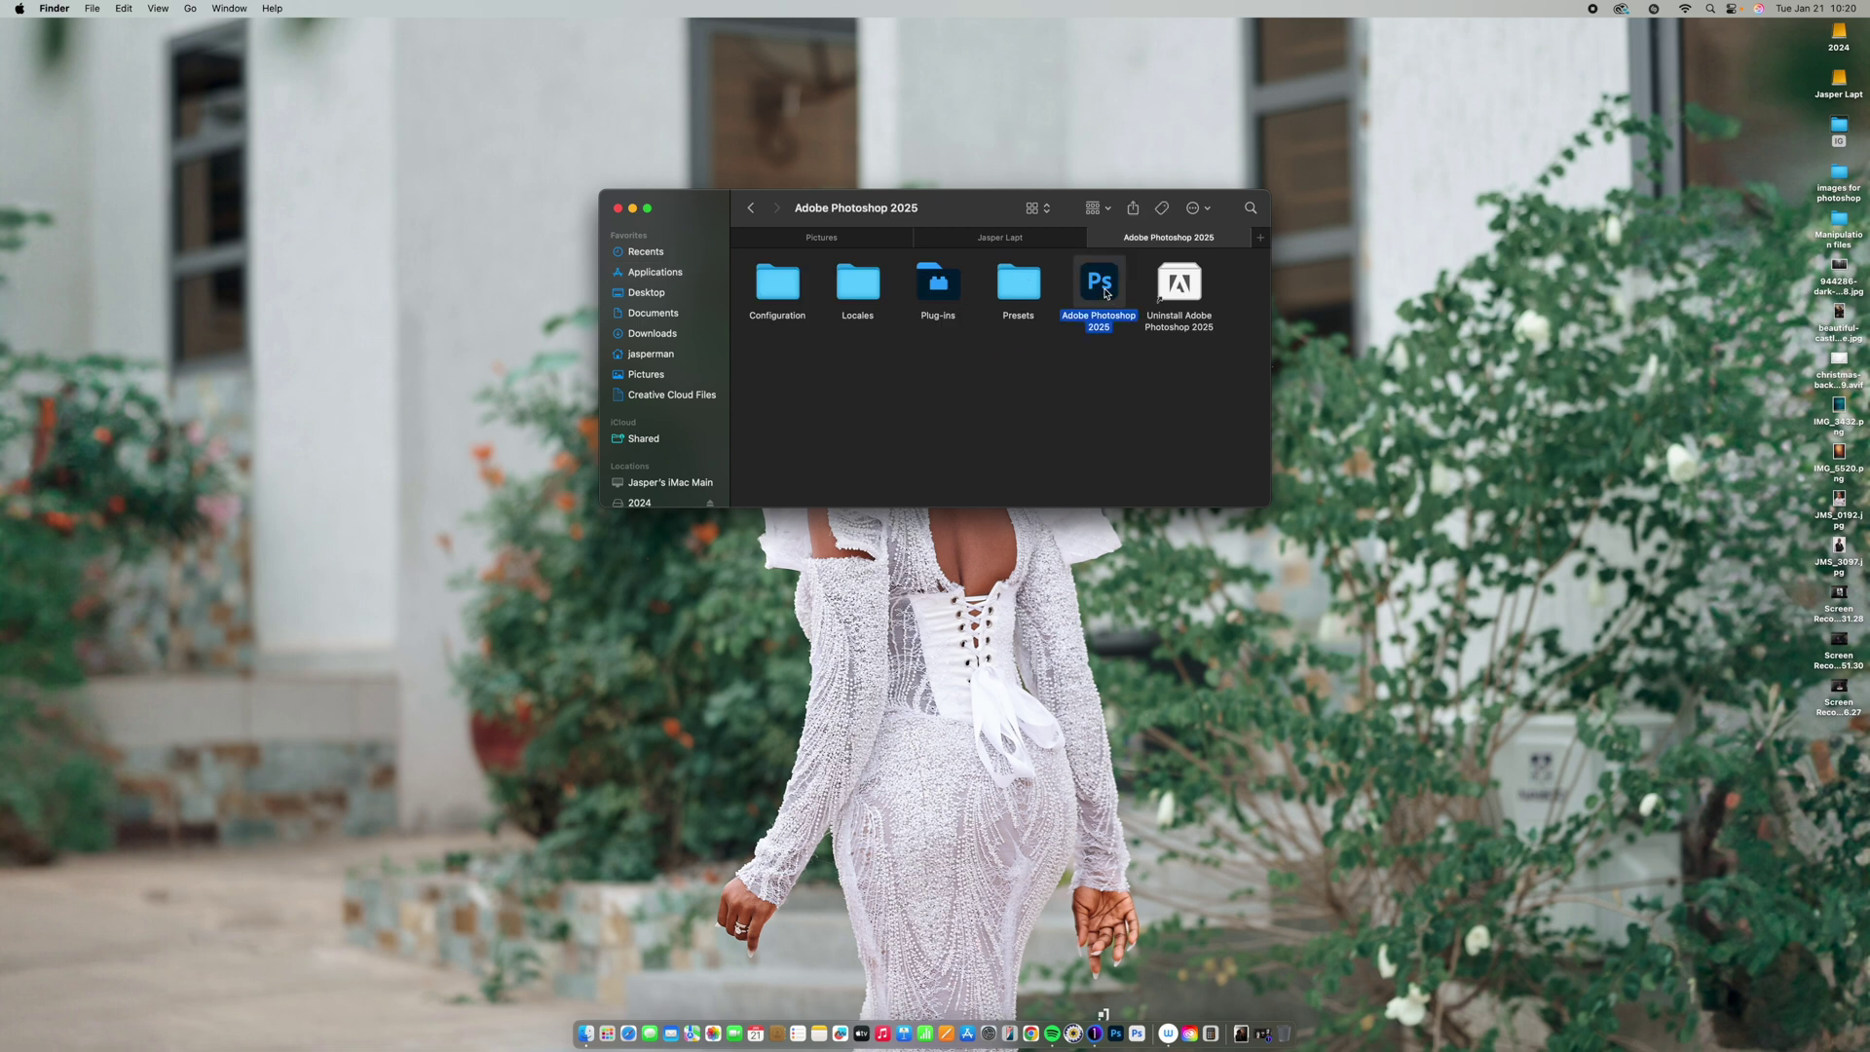
{"action": "right_click", "coordinate": [1107, 292]}
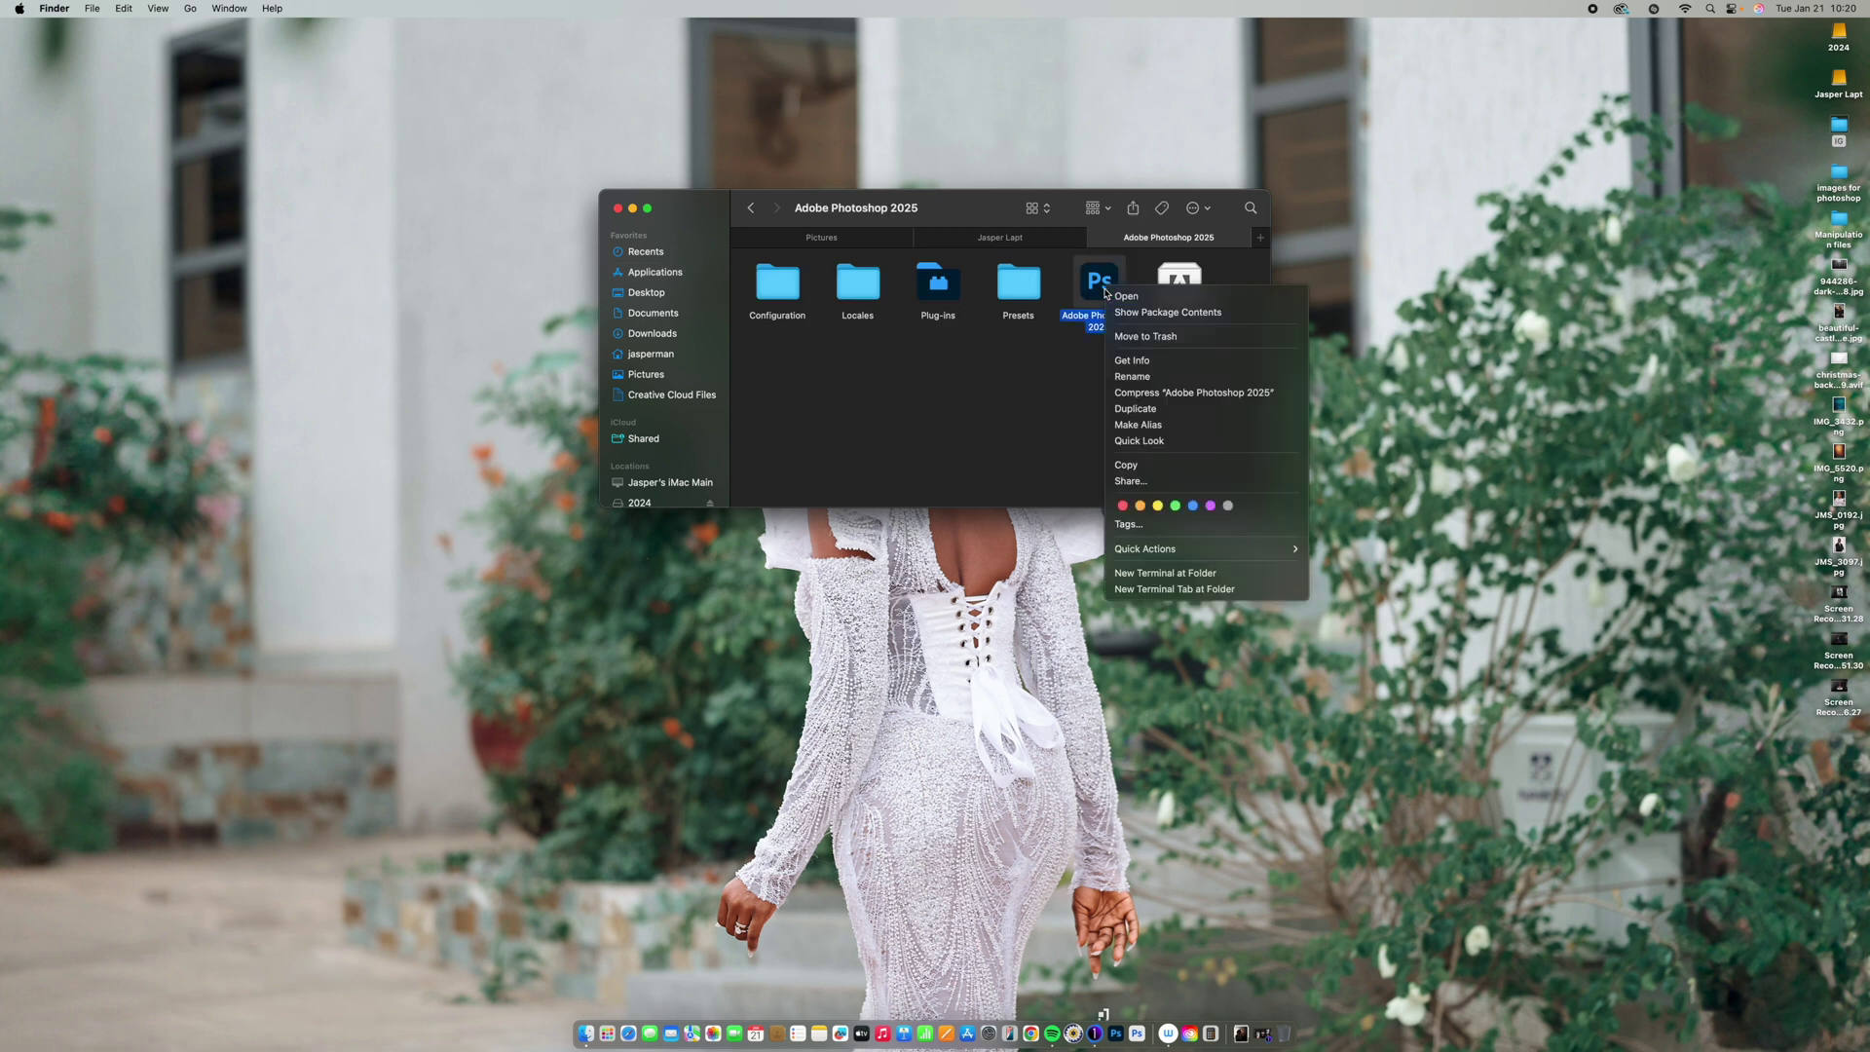
{"action": "left_click", "coordinate": [1138, 361]}
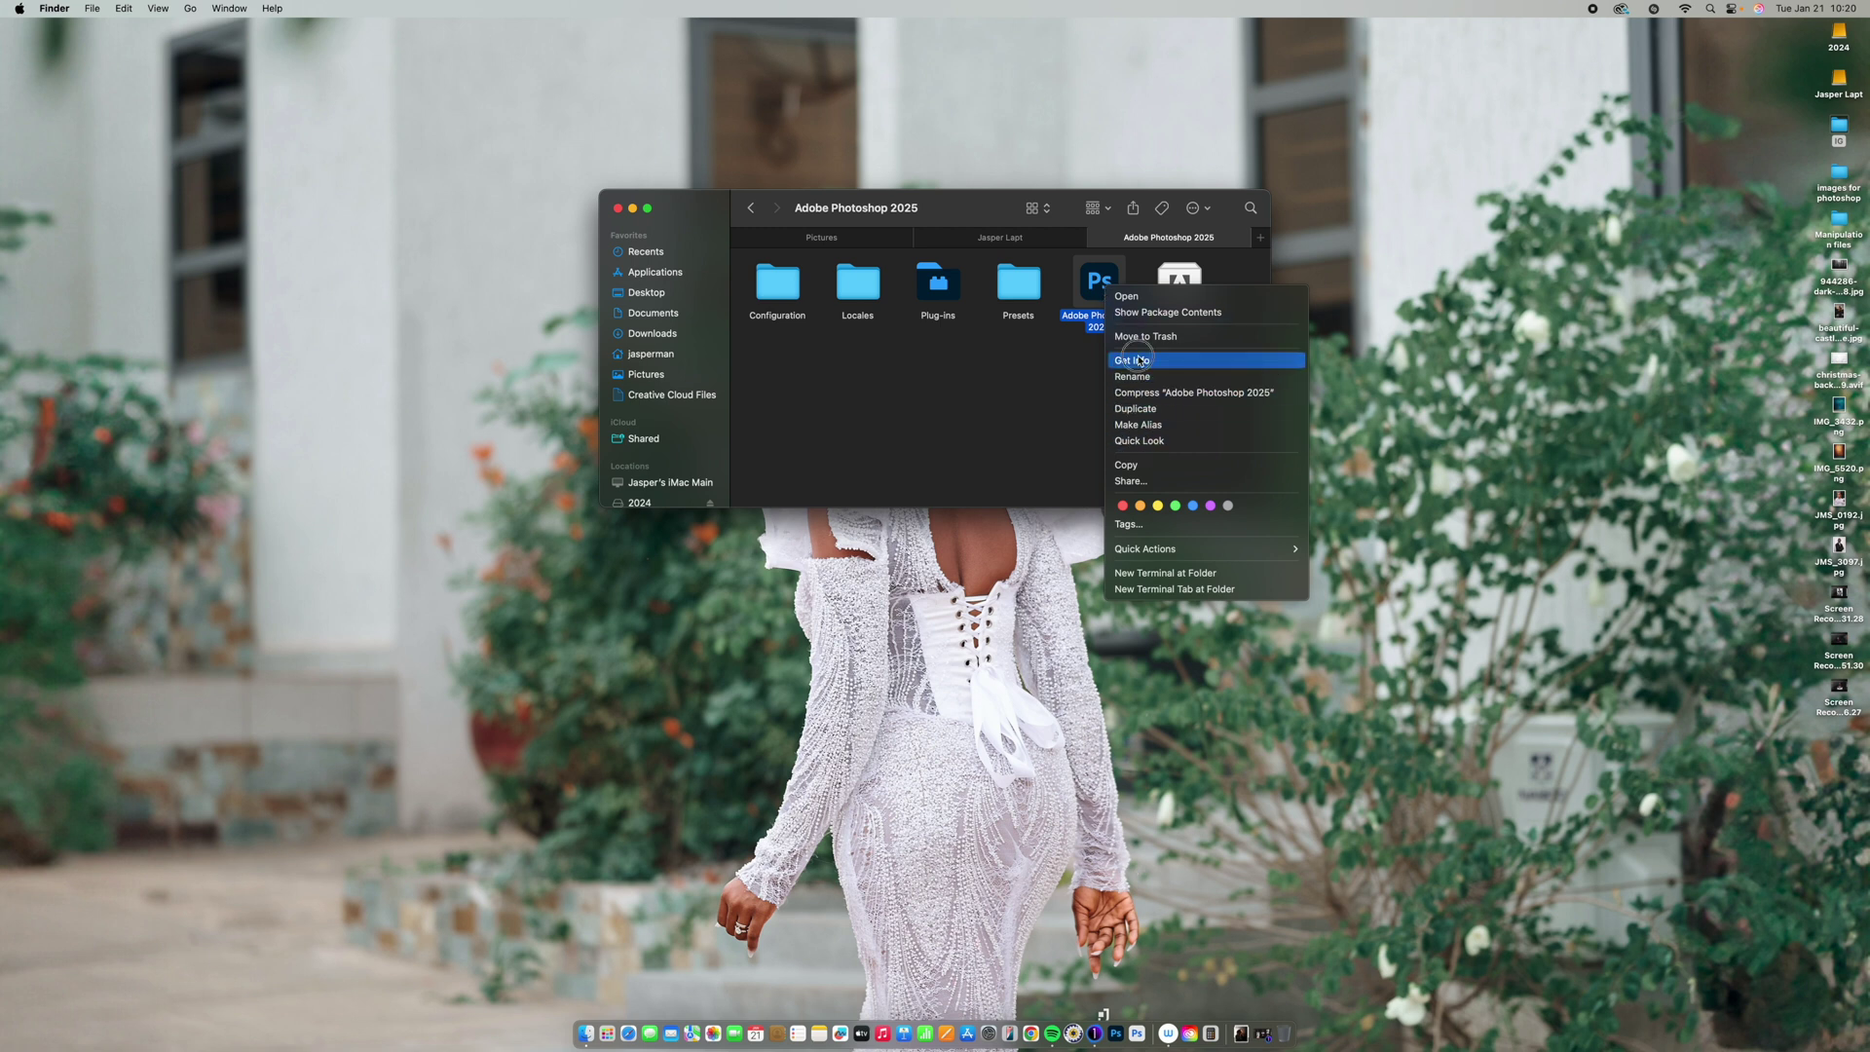
Enable 'Open using Rosetta' for Adobe Photoshop 2025 and close its info window.
{"action": "left_click_drag", "start_coordinate": [97, 38], "coordinate": [724, 156]}
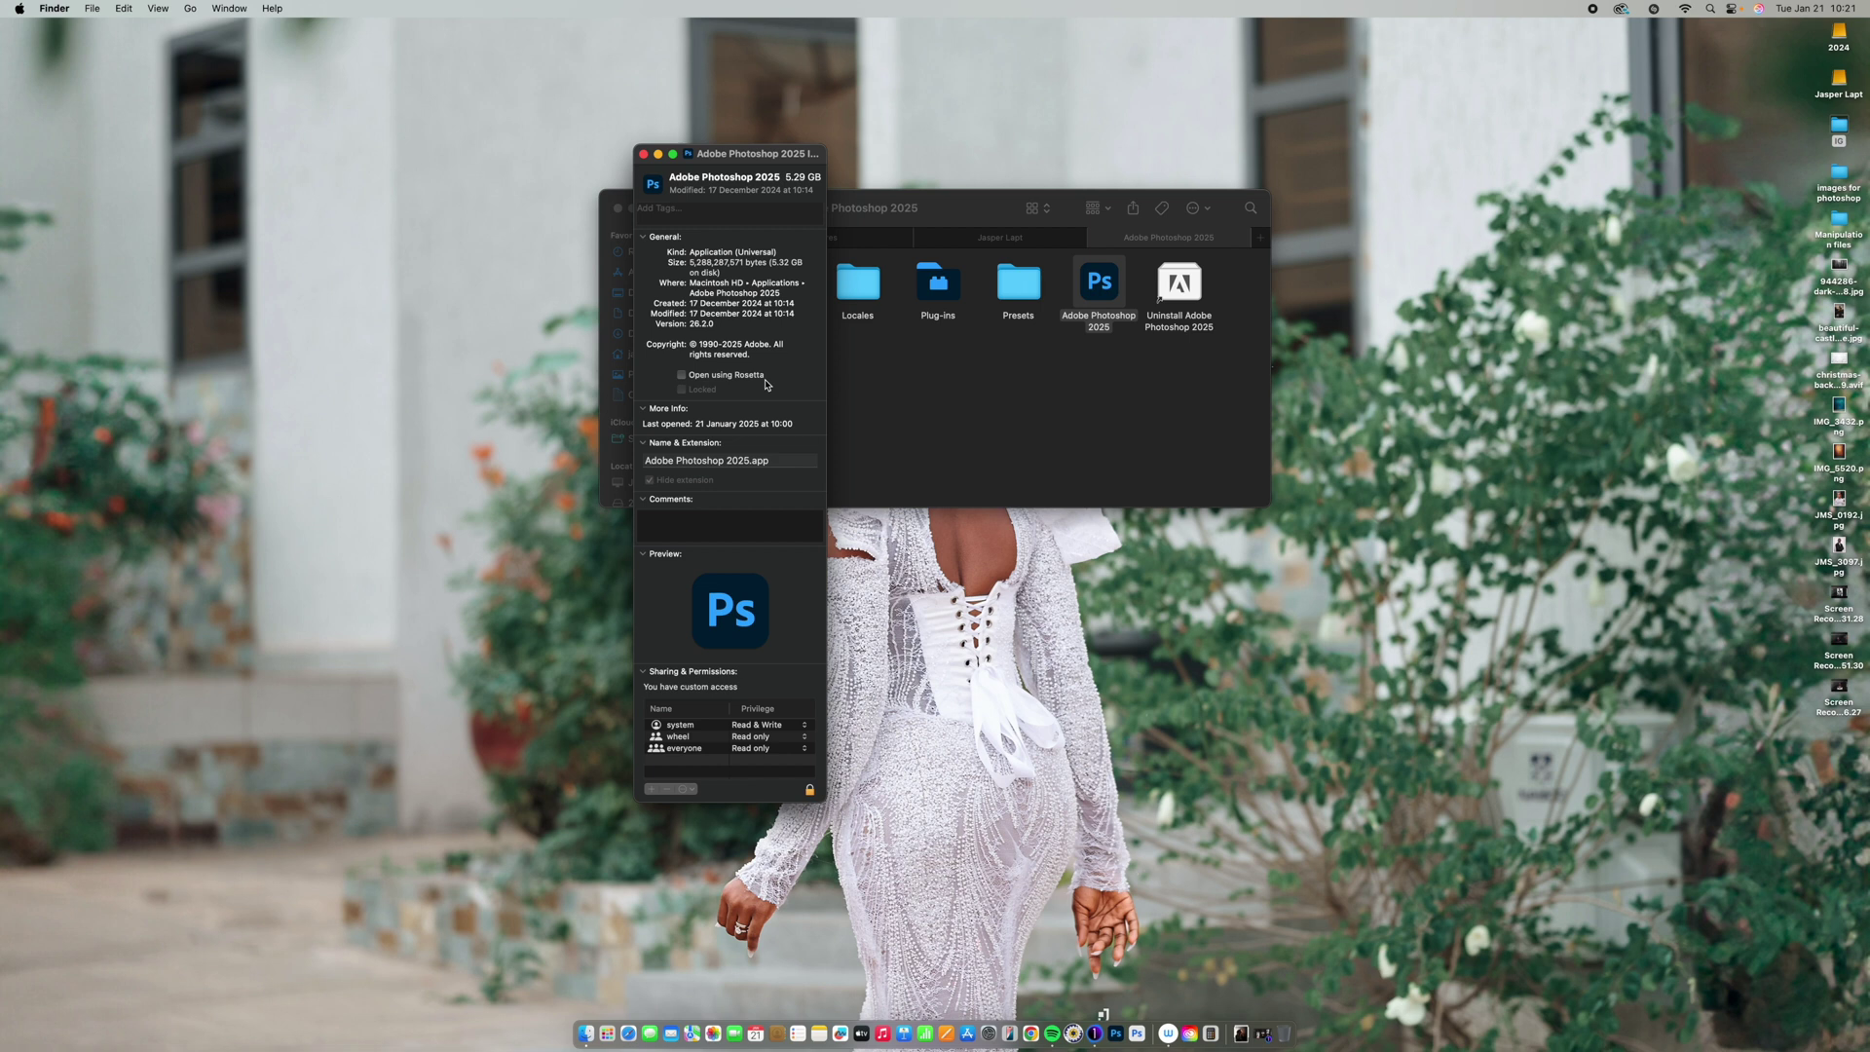
{"action": "left_click", "coordinate": [722, 382]}
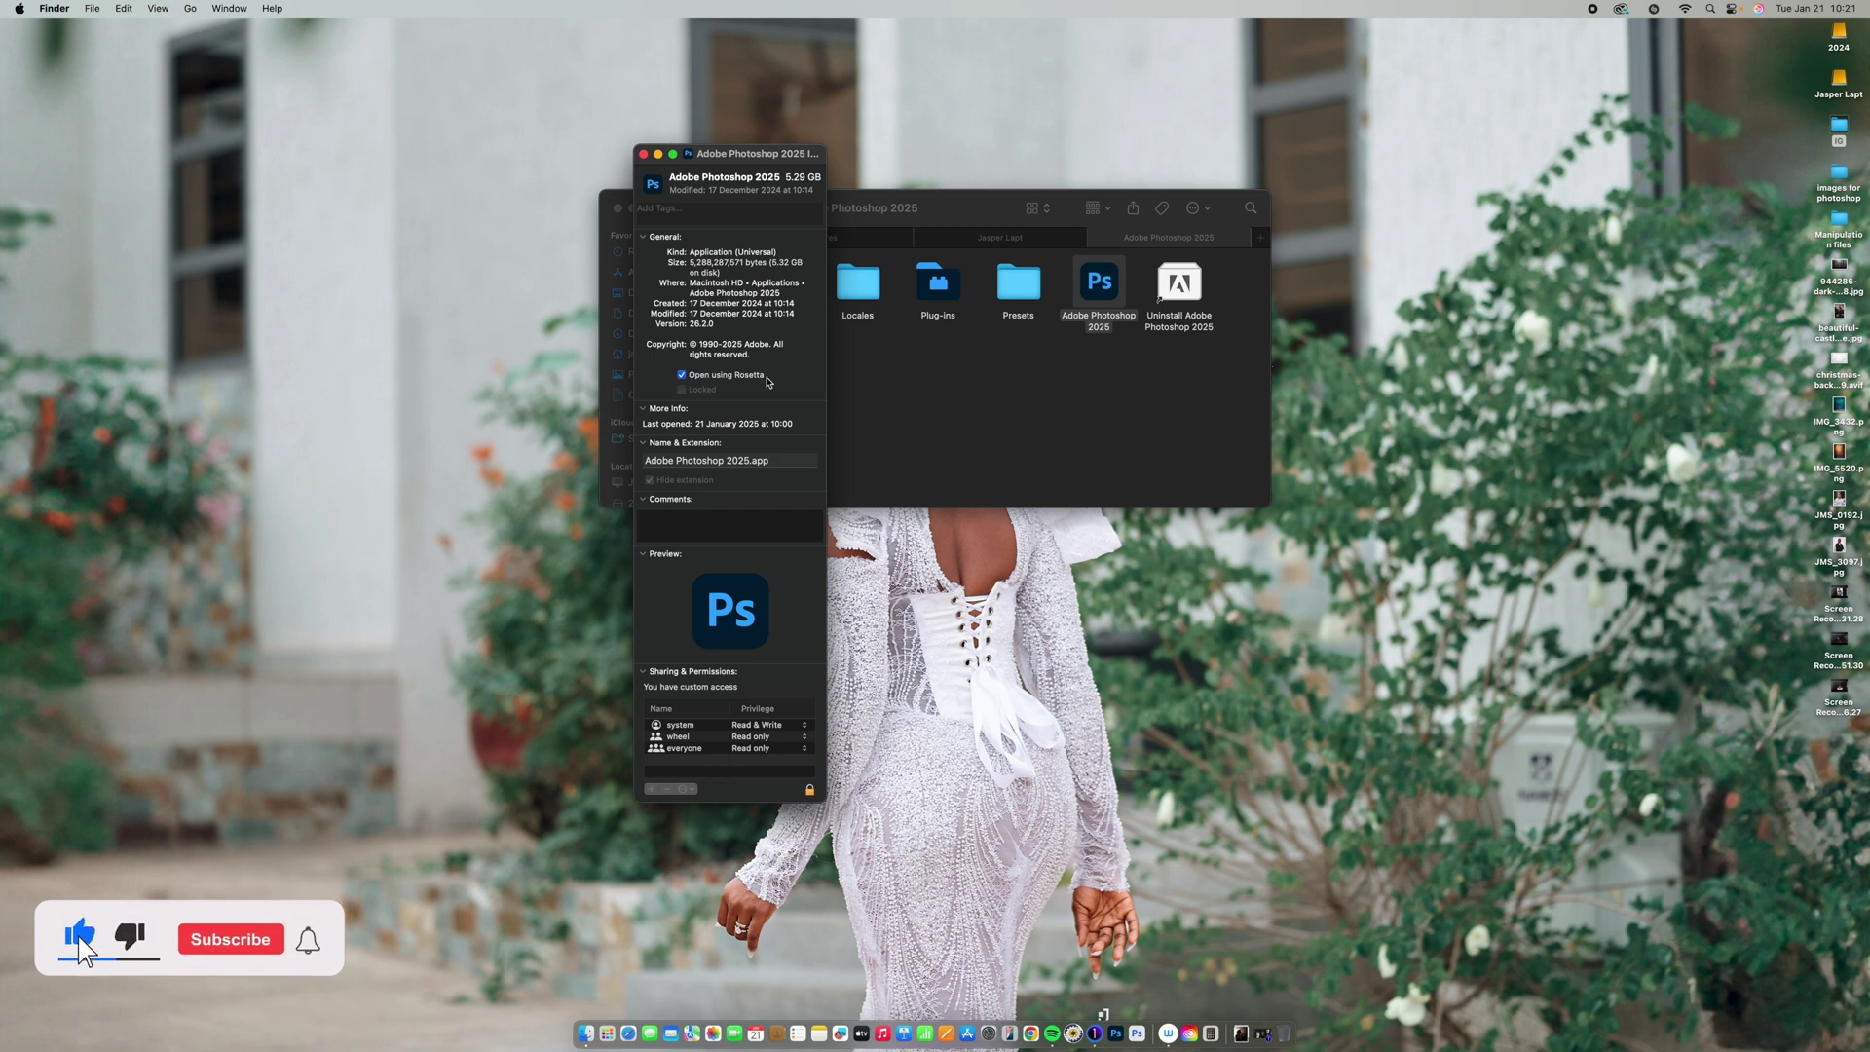
{"action": "left_click", "coordinate": [646, 155]}
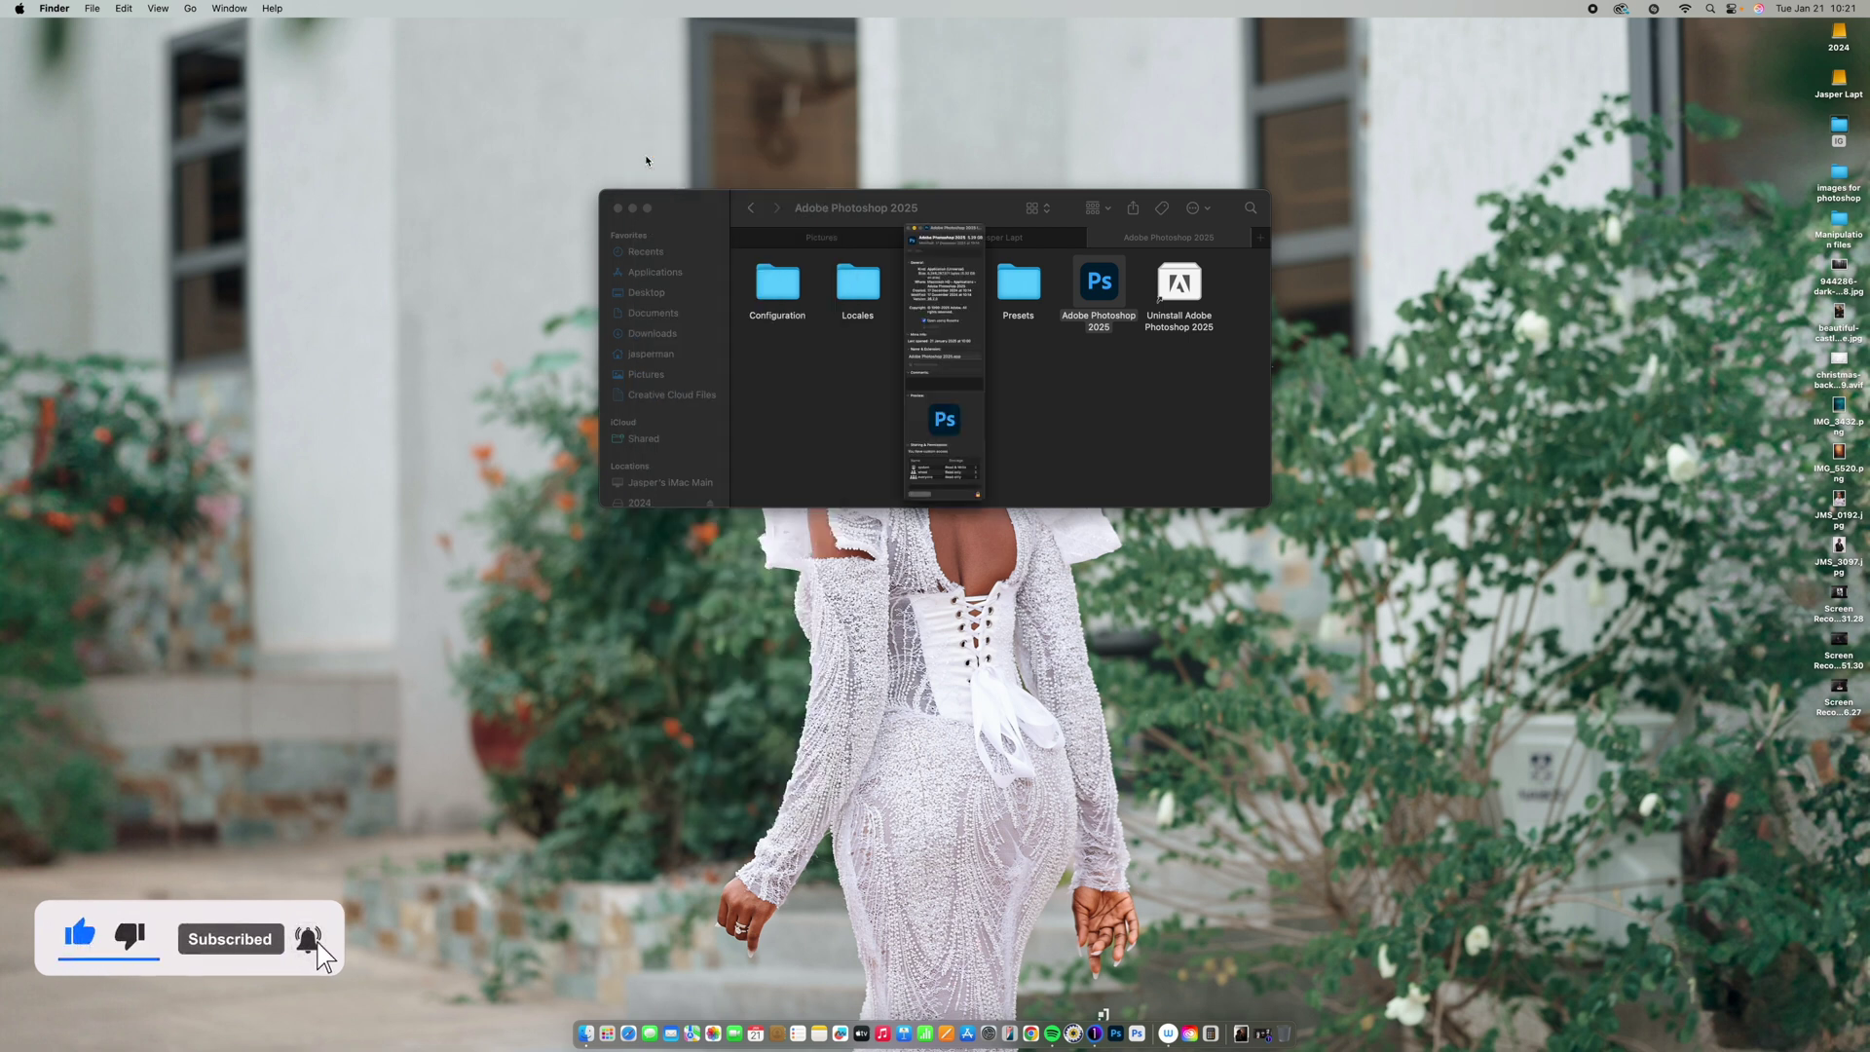
Relaunch Photoshop and reopen JMS_8109.psd from the Home screen's recent files.
{"action": "double_click", "coordinate": [1105, 289]}
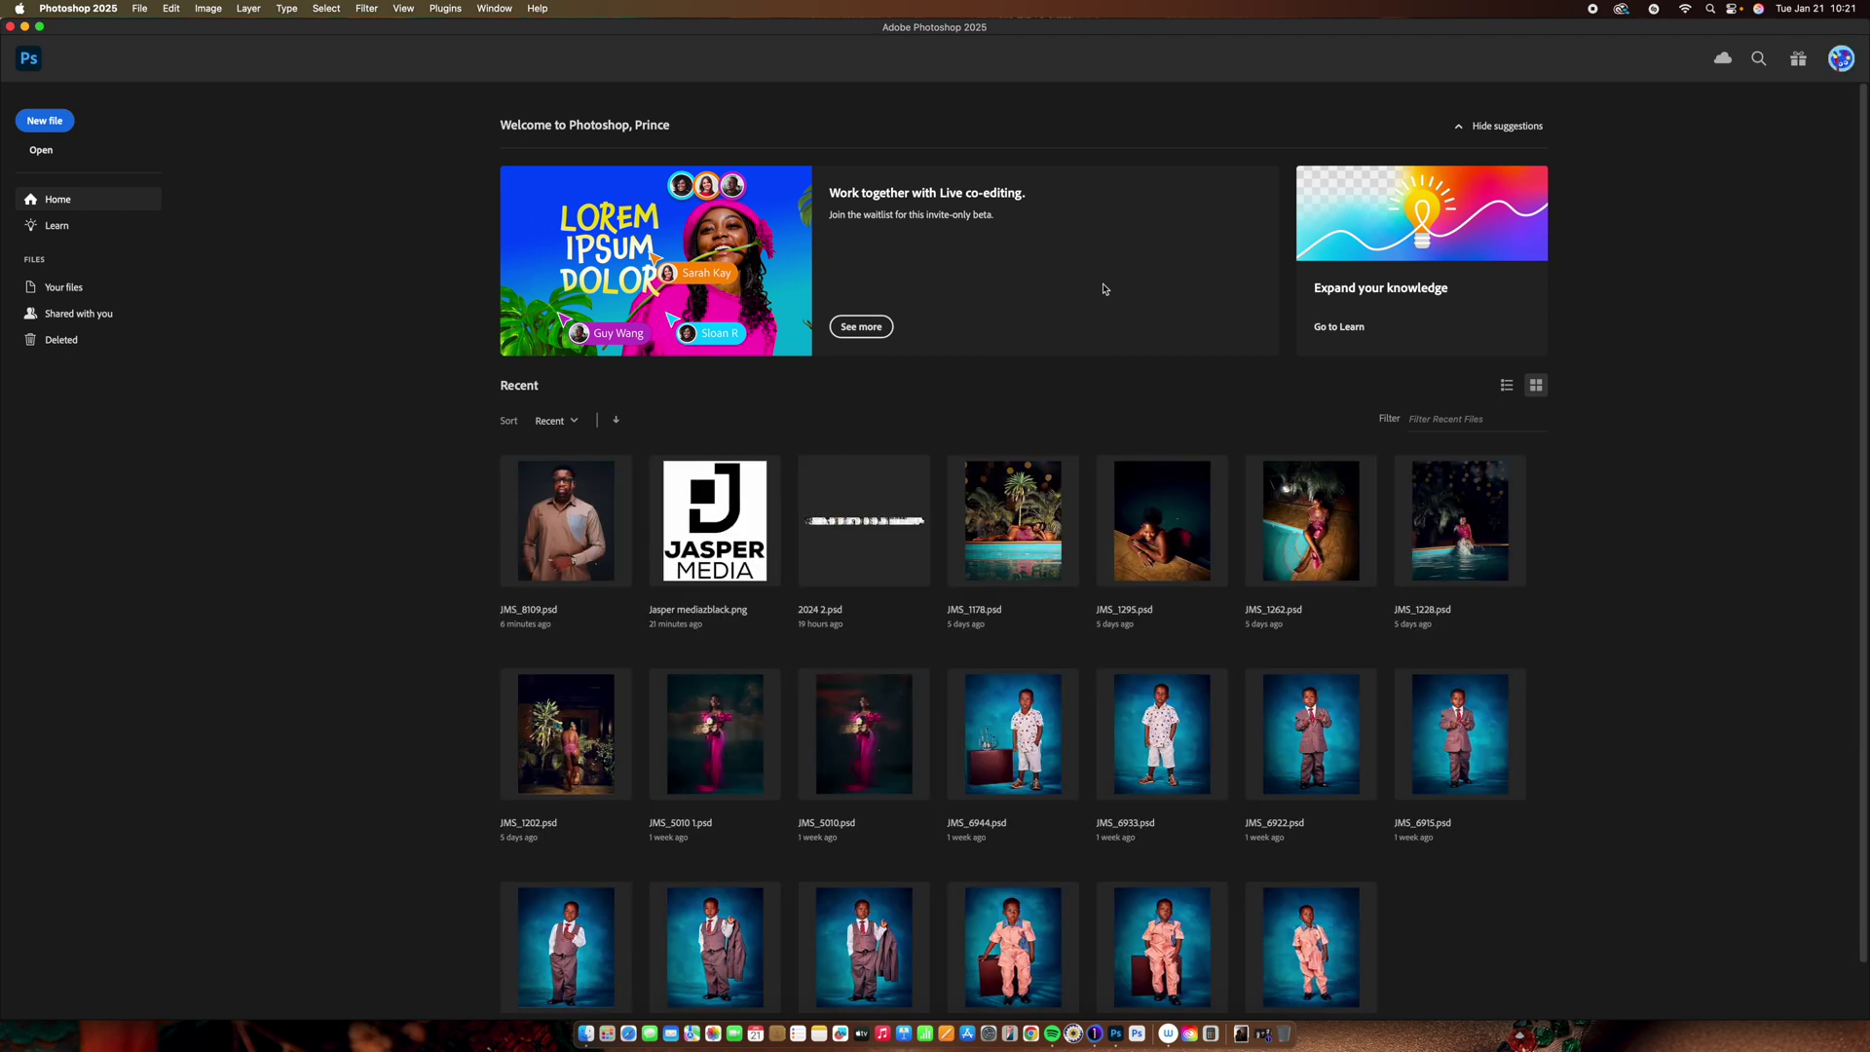
{"action": "left_click", "coordinate": [573, 522]}
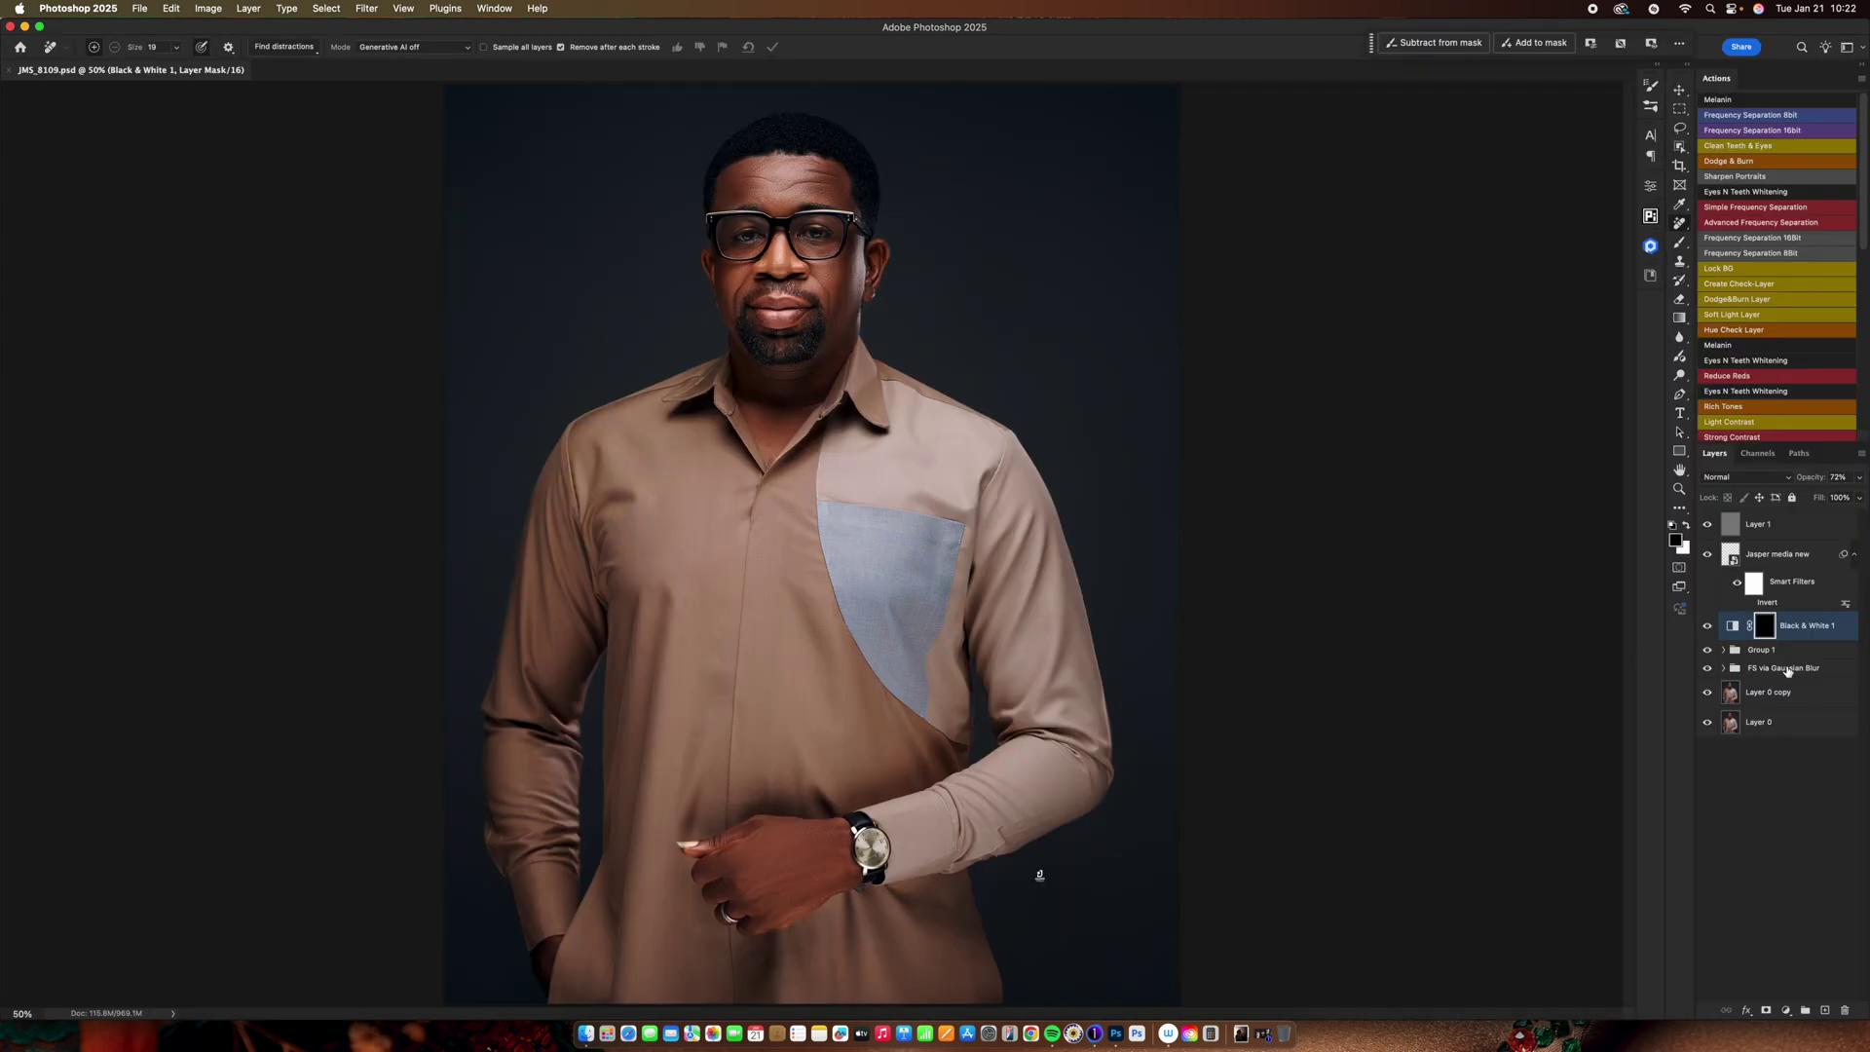
Open the BEAUTY RETOUCH v3 extension panel and stamp the visible layers above Layer 1 into Layer 2.
{"action": "left_click", "coordinate": [488, 9]}
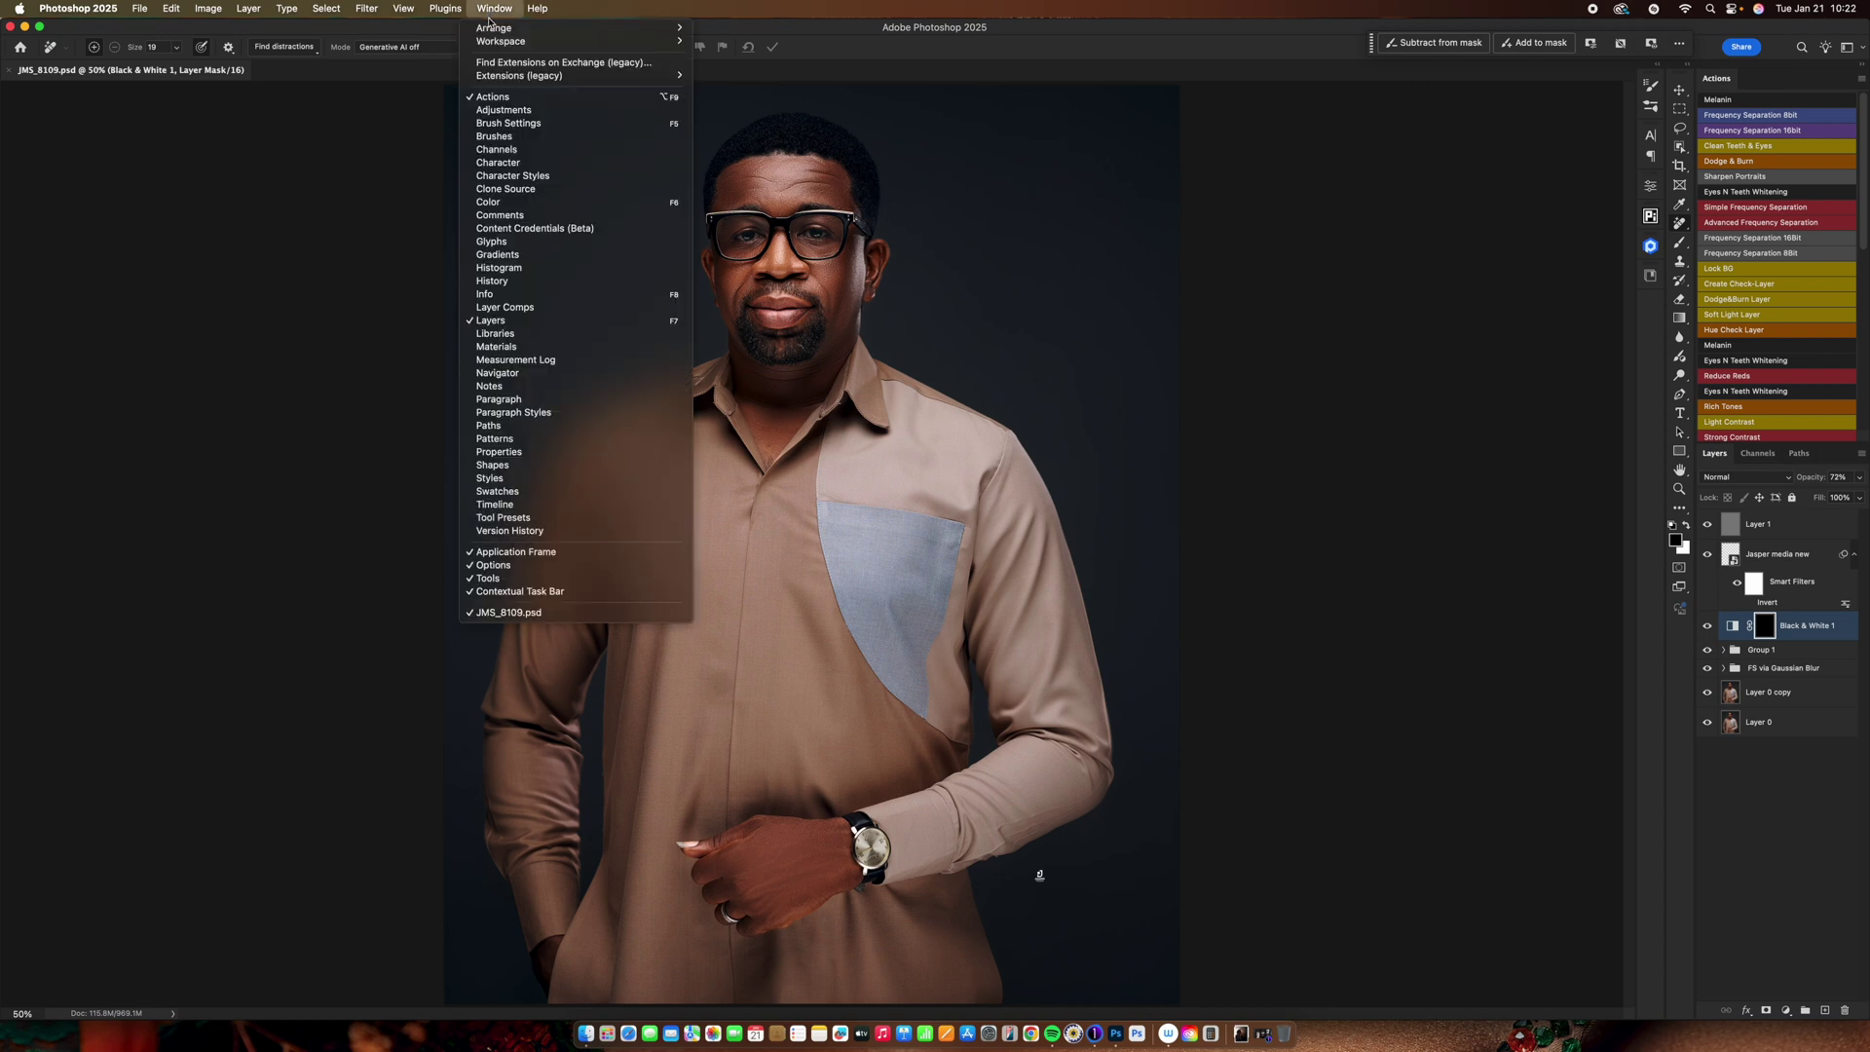
{"action": "mouse_move", "coordinate": [582, 78]}
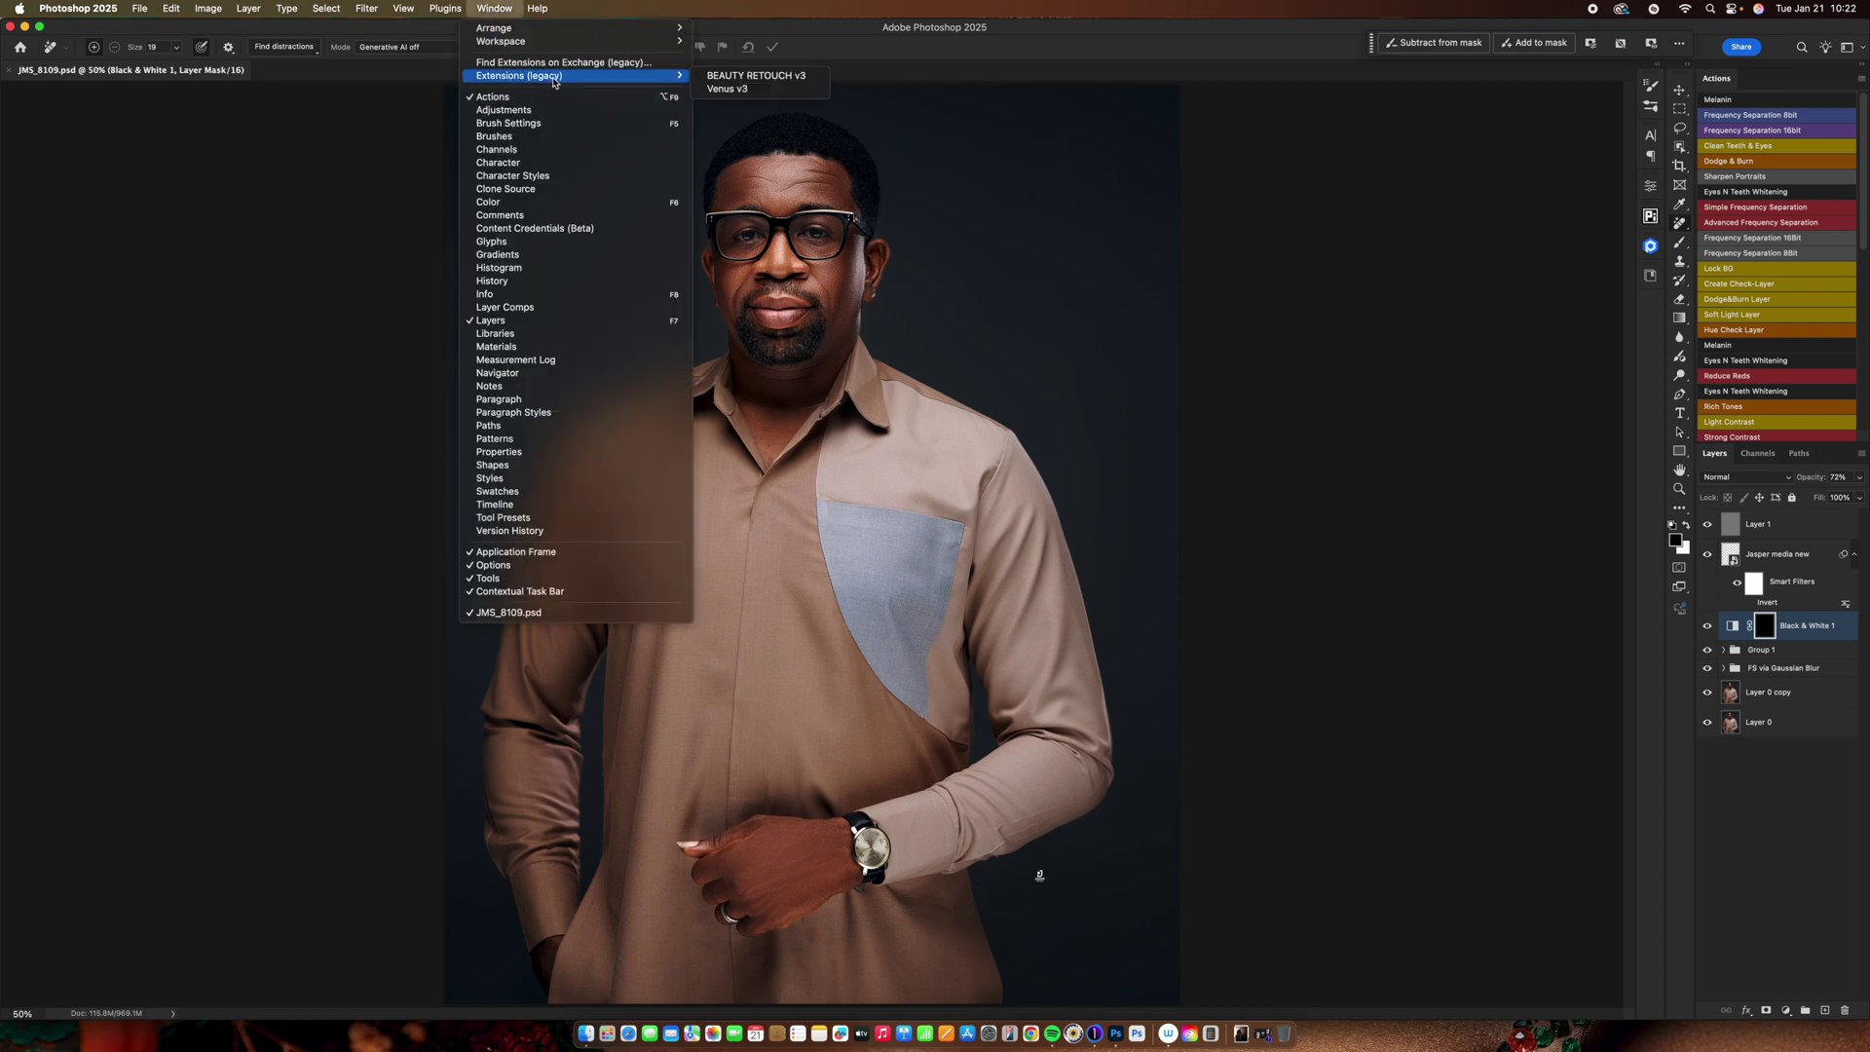
{"action": "left_click", "coordinate": [739, 76]}
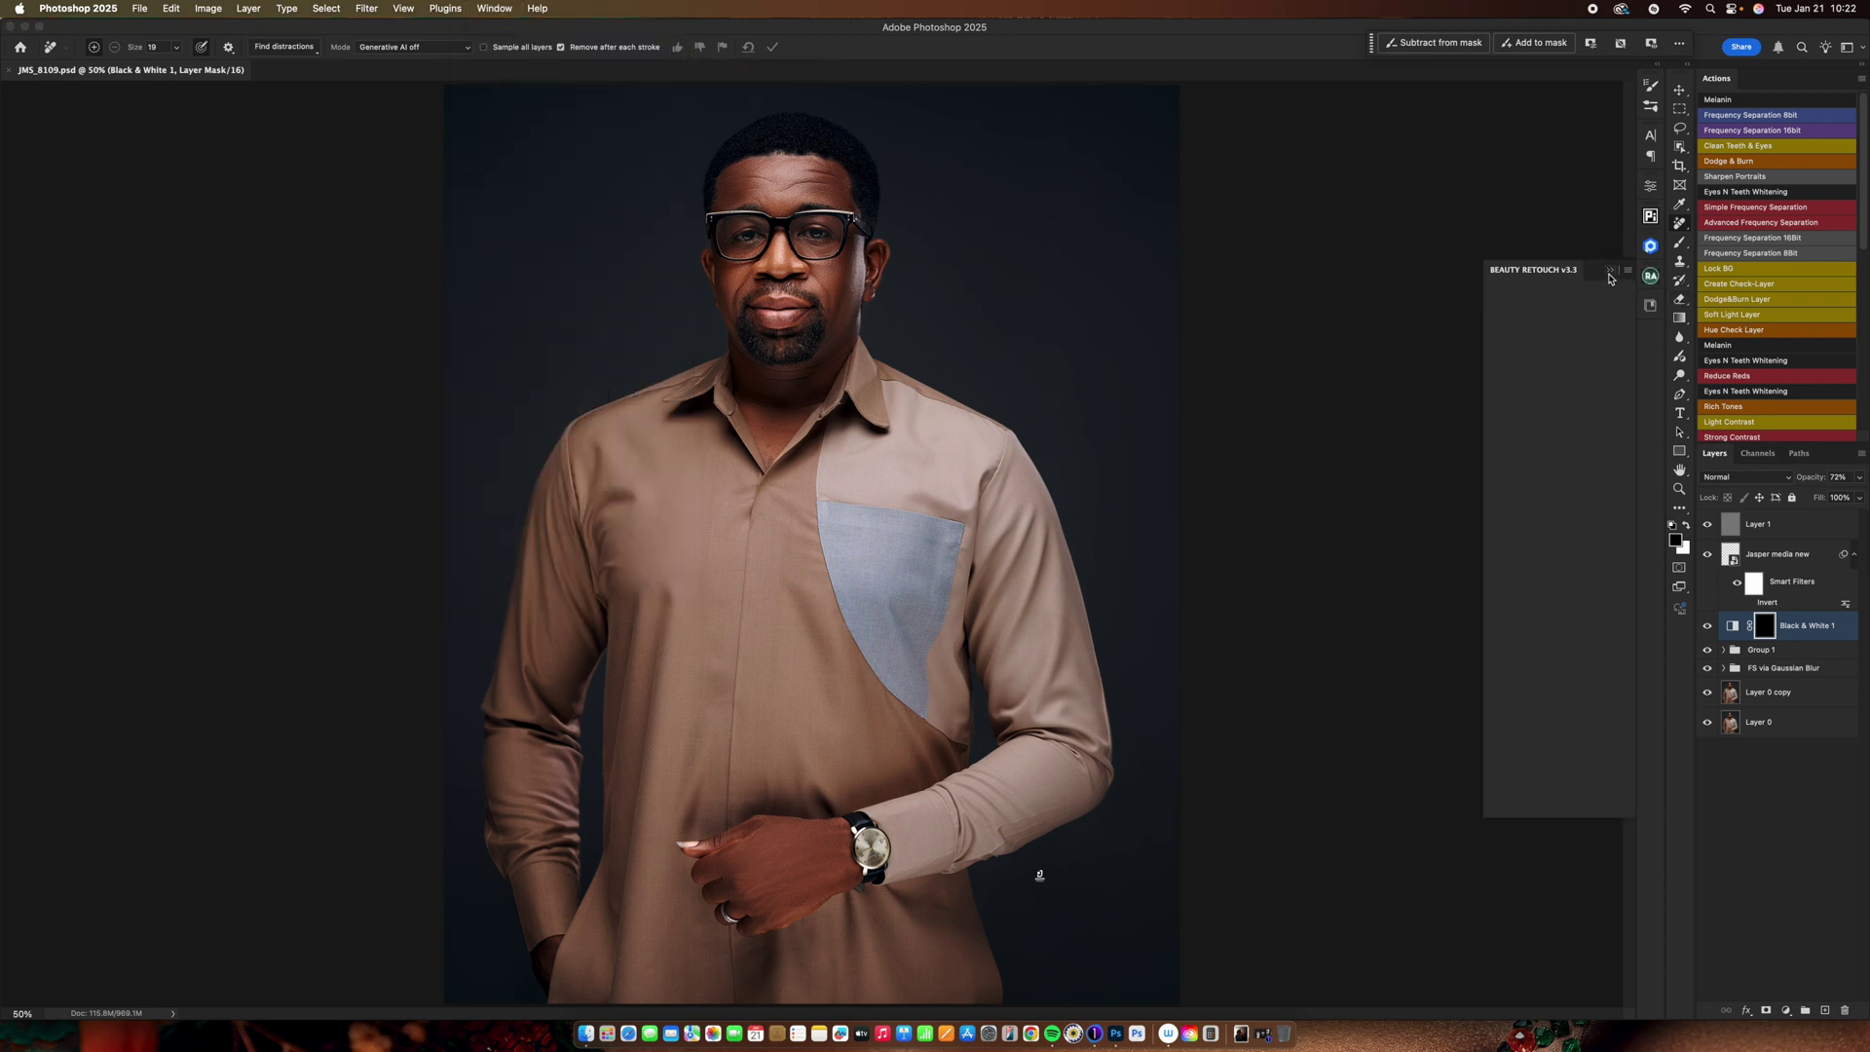
{"action": "left_click", "coordinate": [1808, 523]}
{"action": "key", "text": "alt+shift+super+e"}
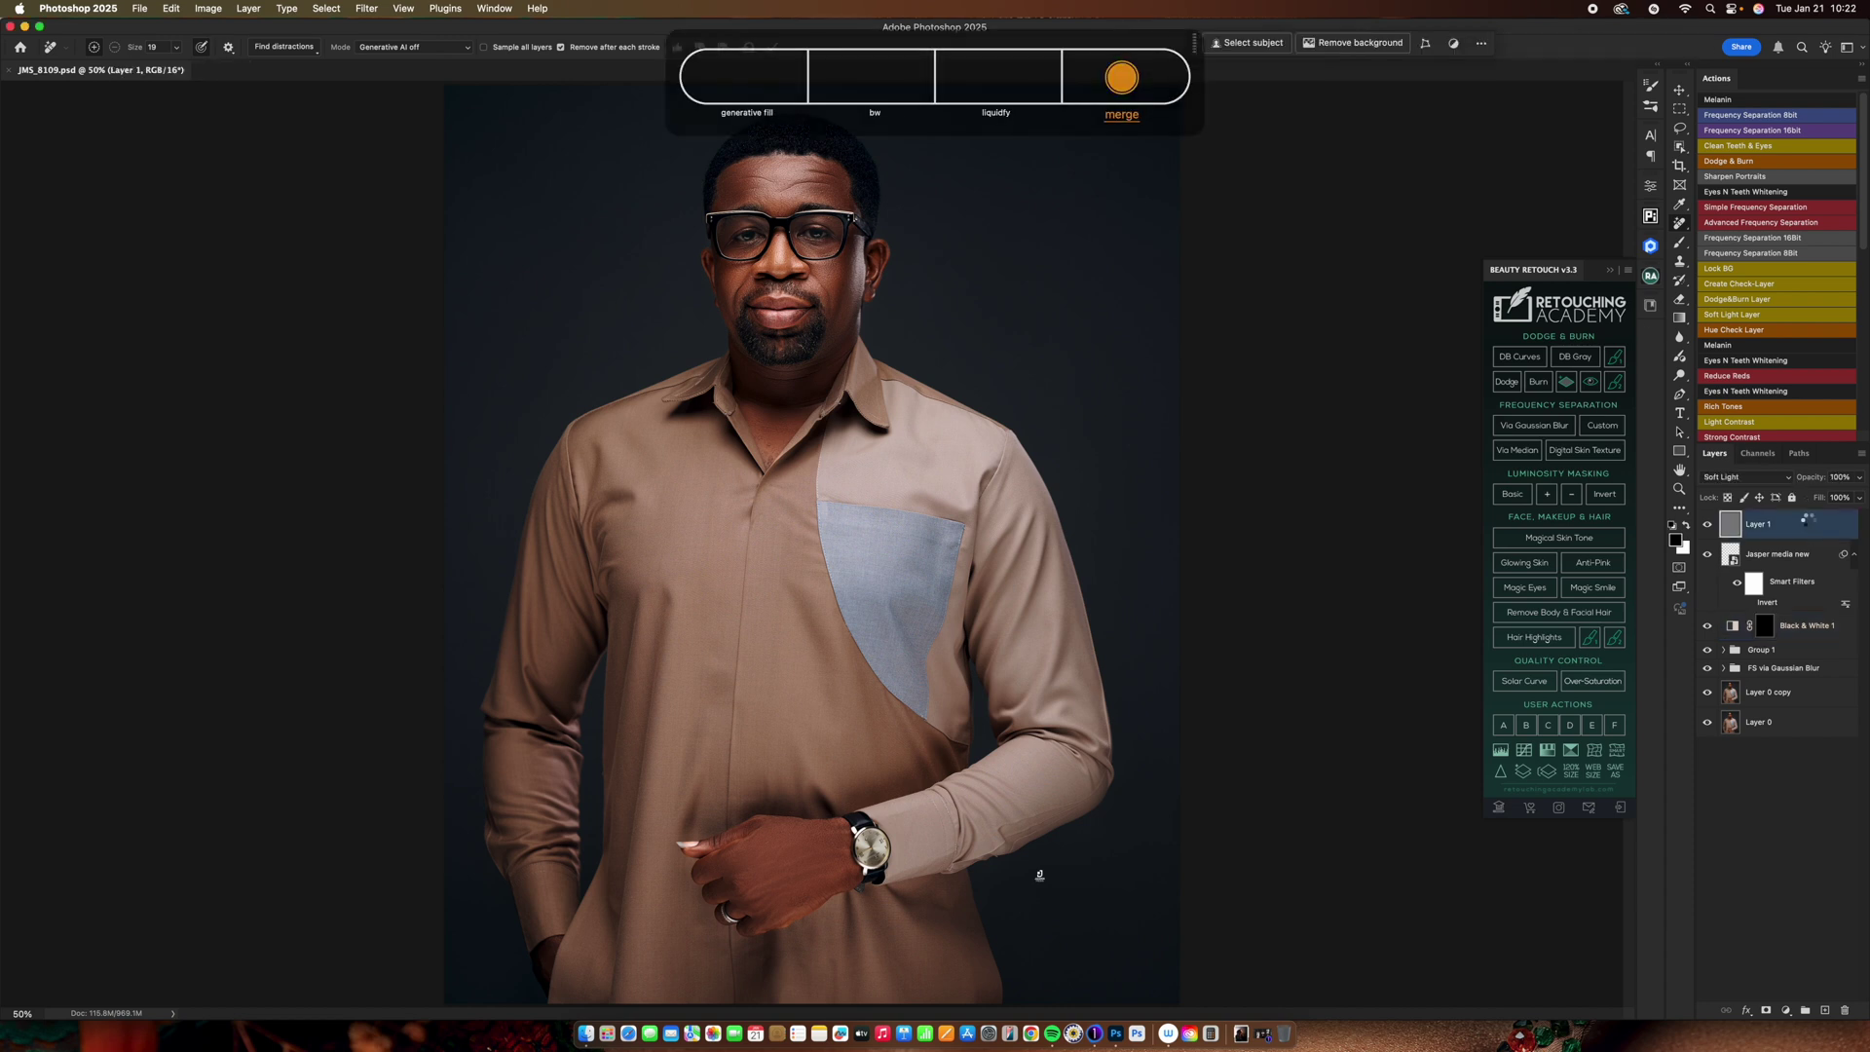
Run Via Gaussian Blur frequency separation on Layer 2 with the default radius and collapse the group.
{"action": "left_click", "coordinate": [1523, 427]}
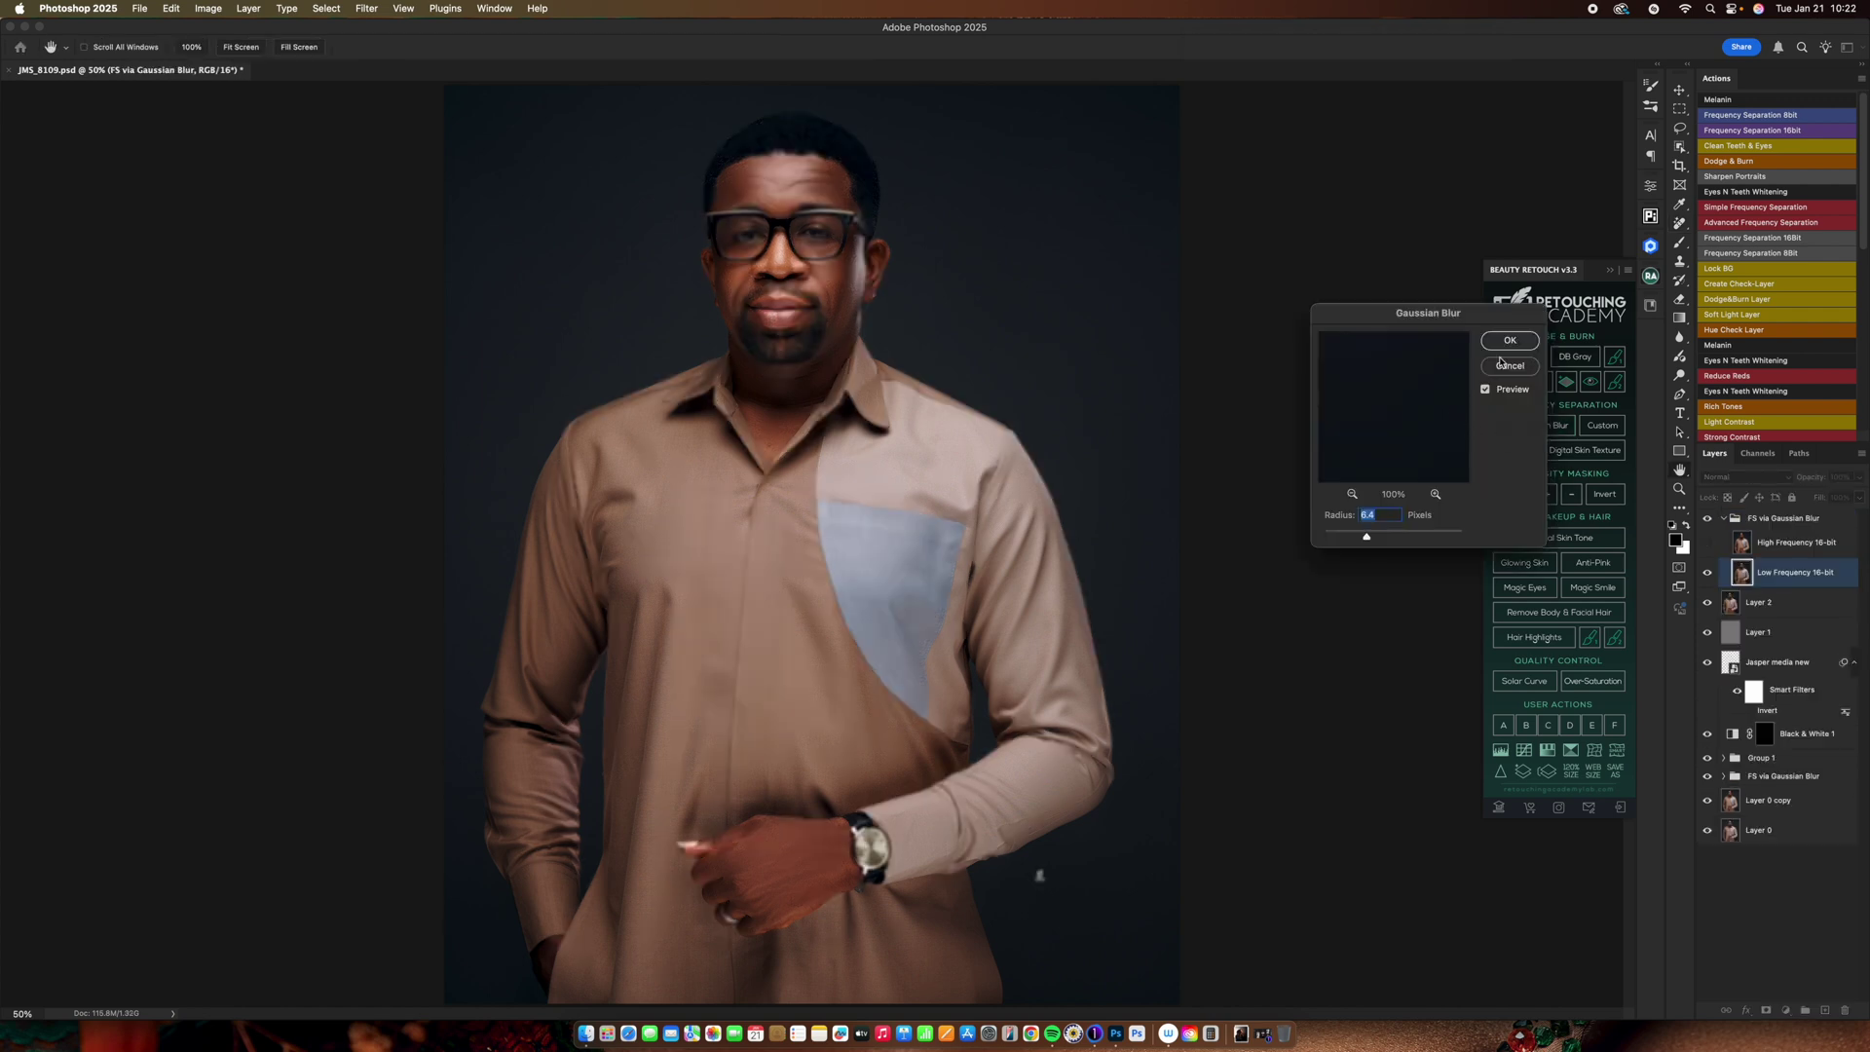
{"action": "key", "text": "Return"}
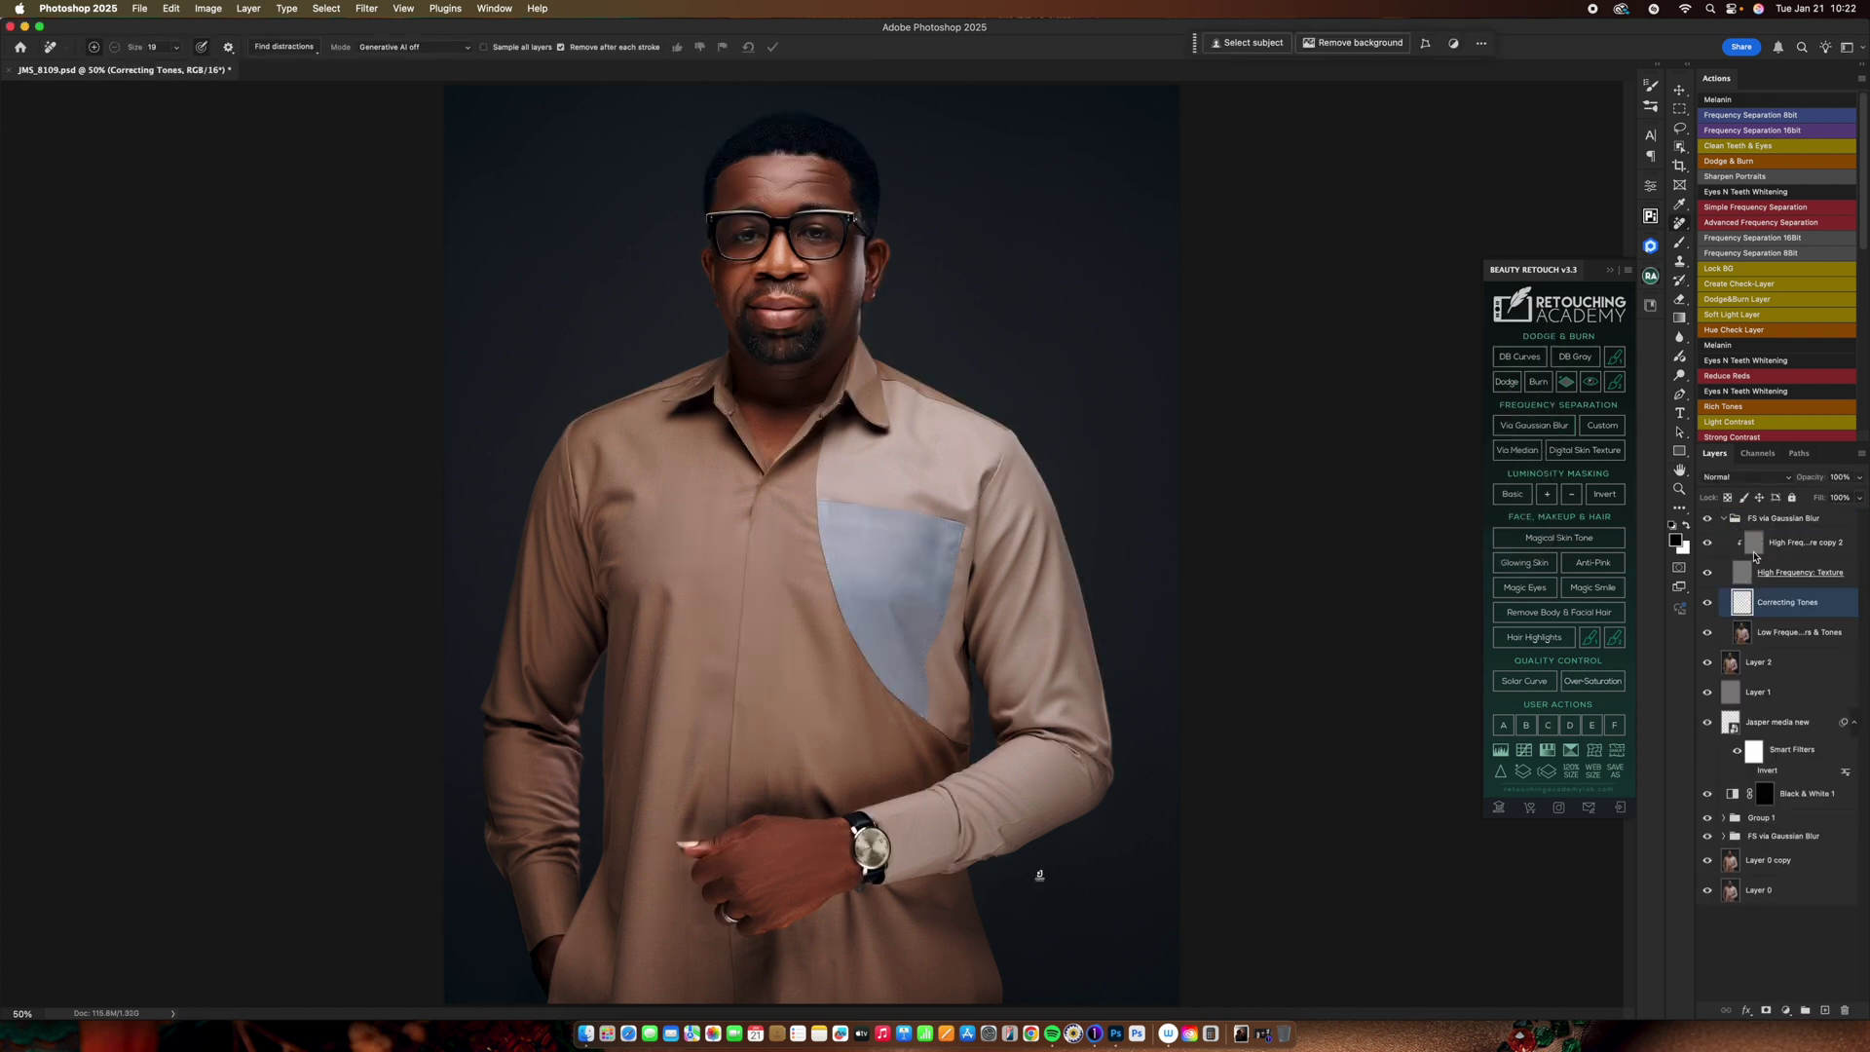
{"action": "left_click", "coordinate": [1723, 519]}
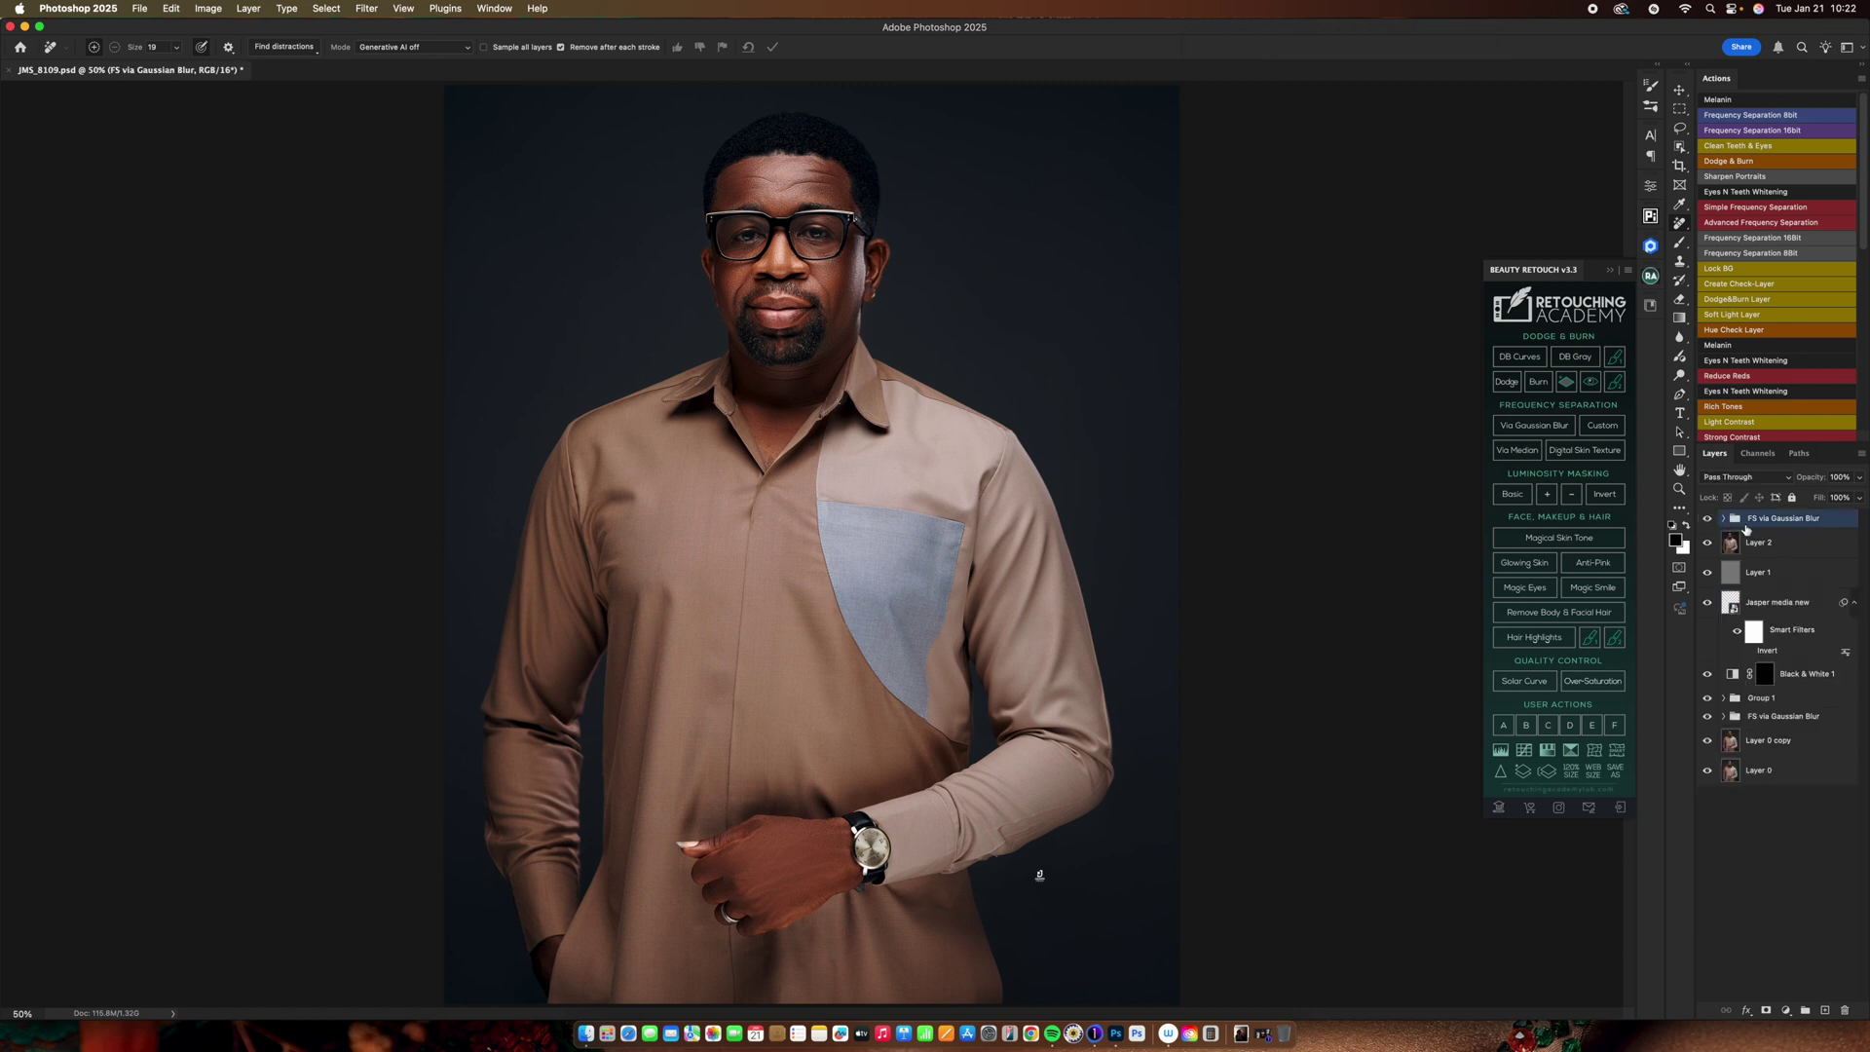
Remove the FS via Gaussian Blur group so Layer 2 is back on top.
{"action": "key", "text": "Delete"}
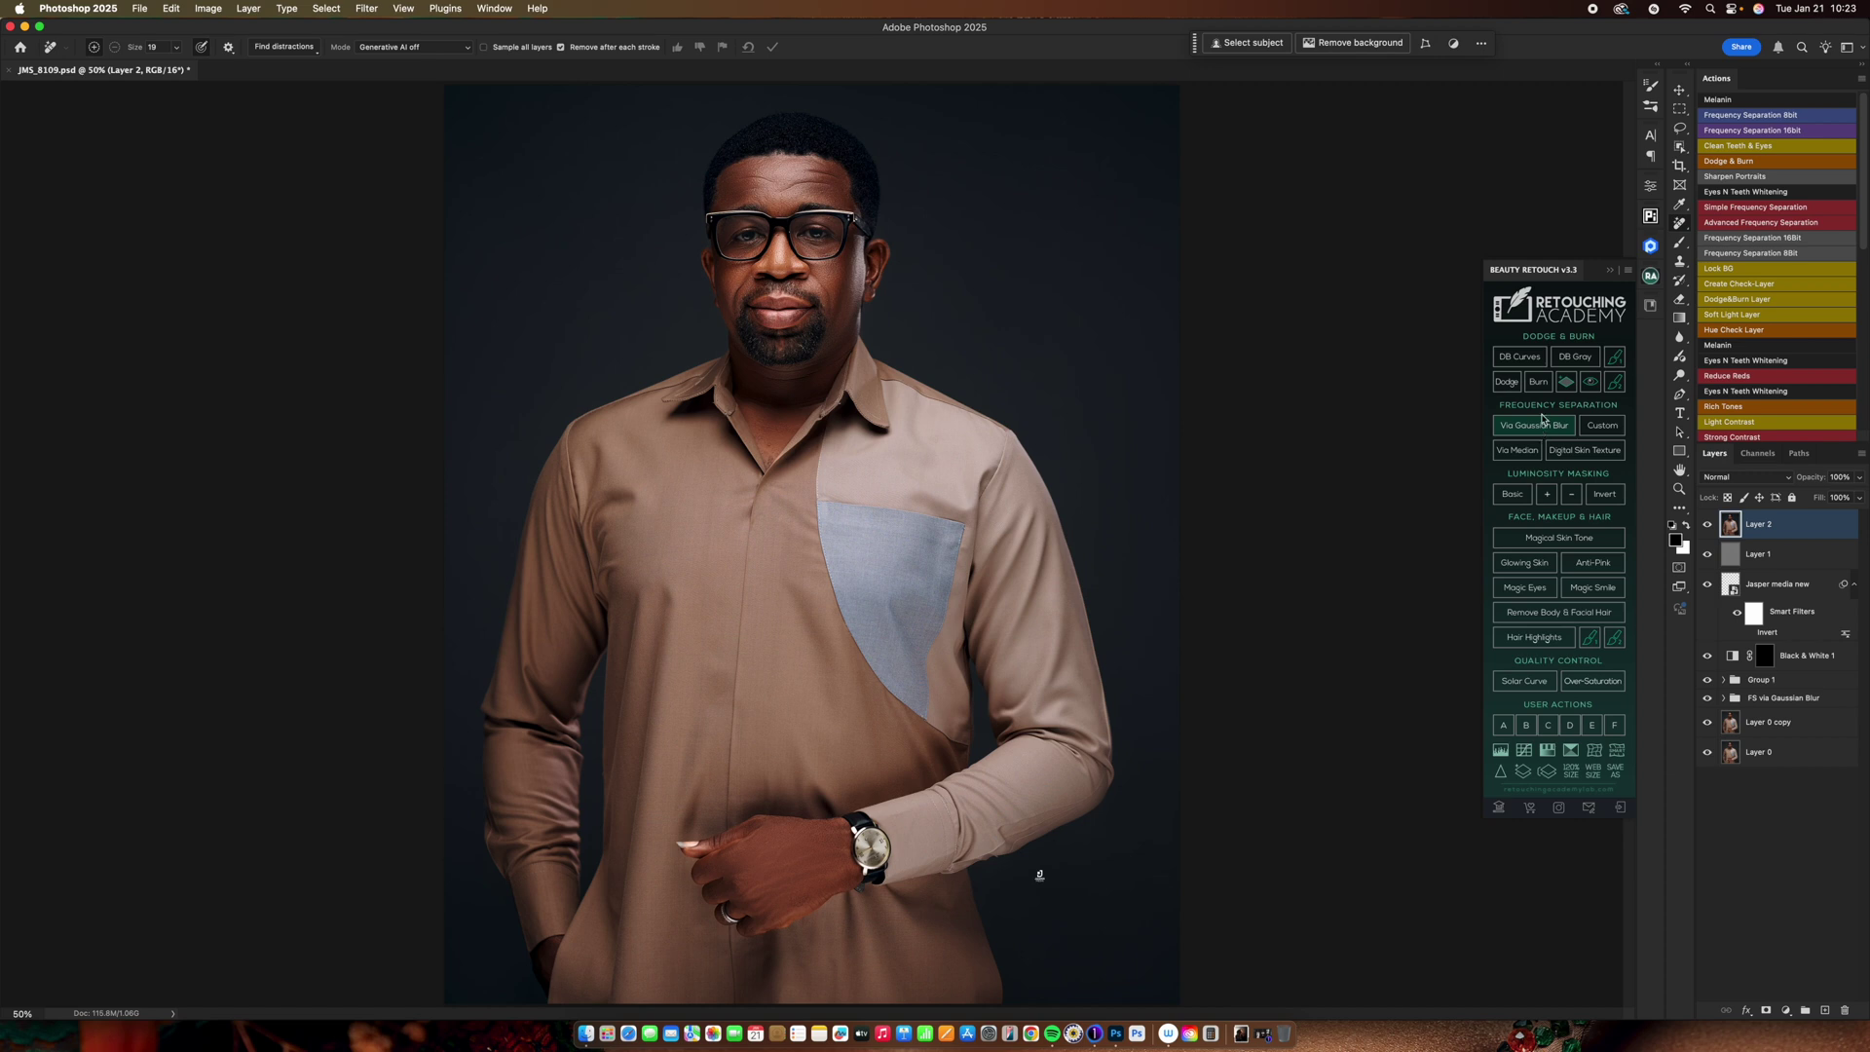
{"action": "right_click", "coordinate": [1680, 228]}
{"action": "left_click", "coordinate": [1744, 238]}
{"action": "left_click", "coordinate": [1066, 321]}
{"action": "left_click", "coordinate": [1543, 419]}
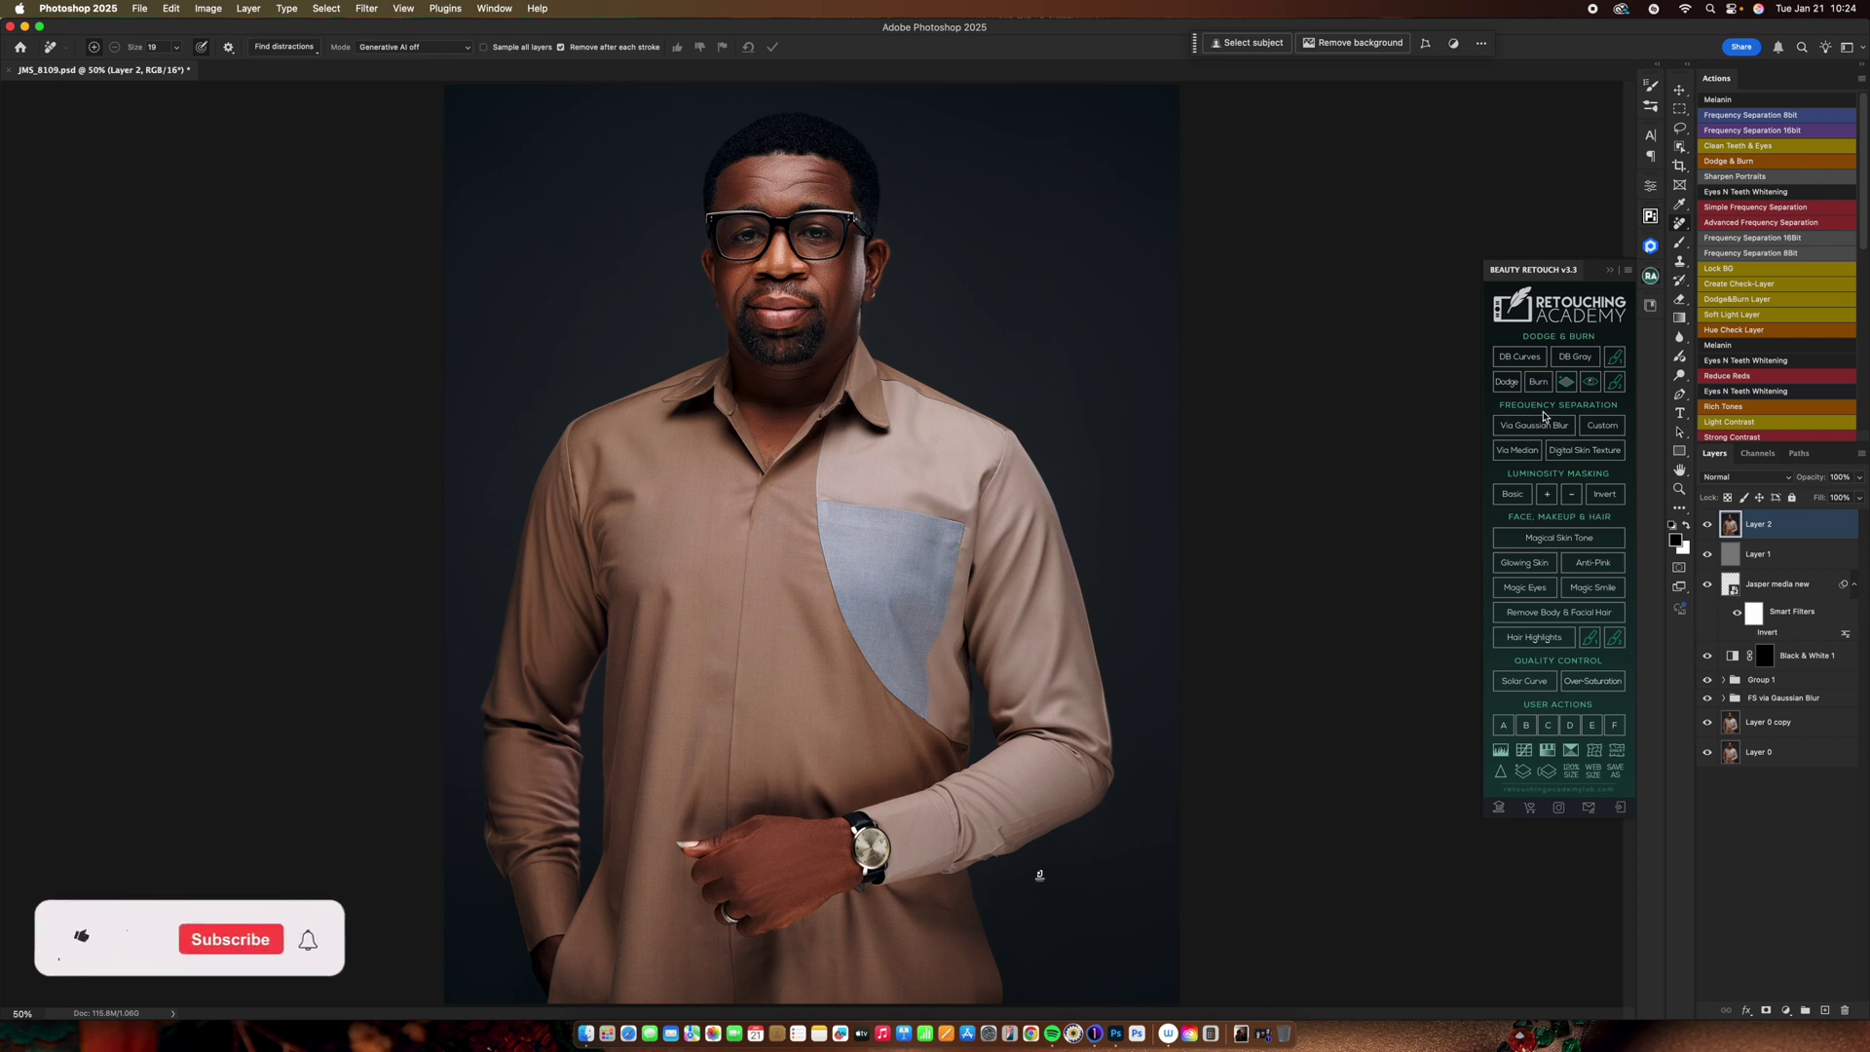